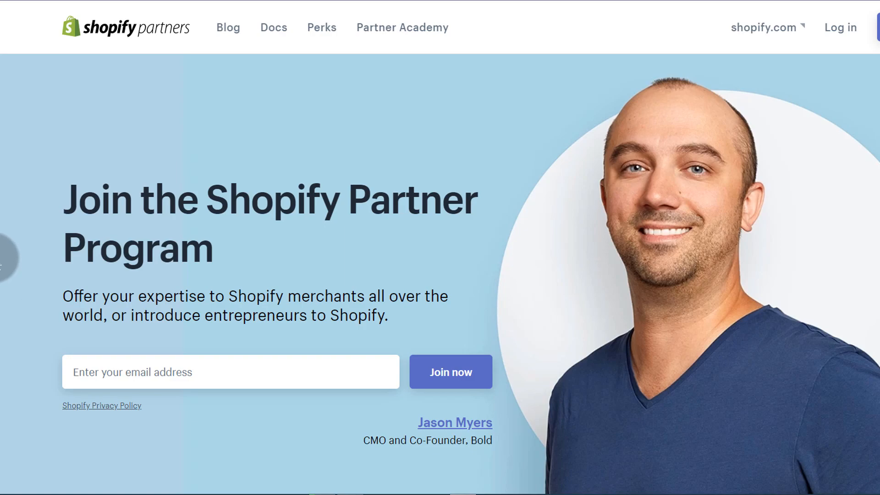
# - Sign up with an email address, confirm it from the Shopify verification email, and start a new partner account
pyautogui.click(89, 373)
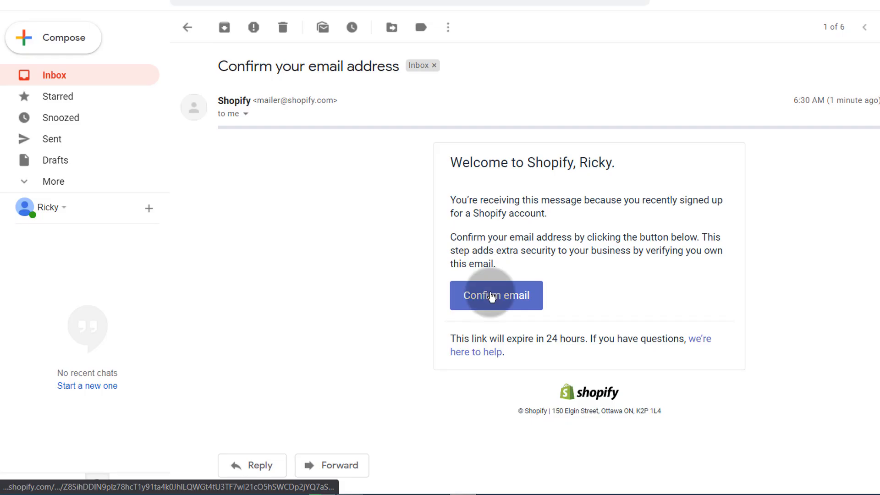
pyautogui.click(492, 297)
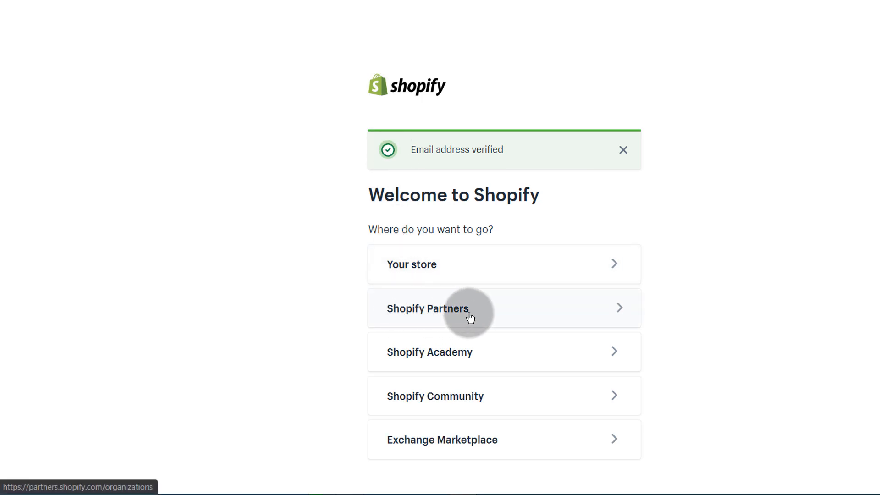
pyautogui.click(424, 309)
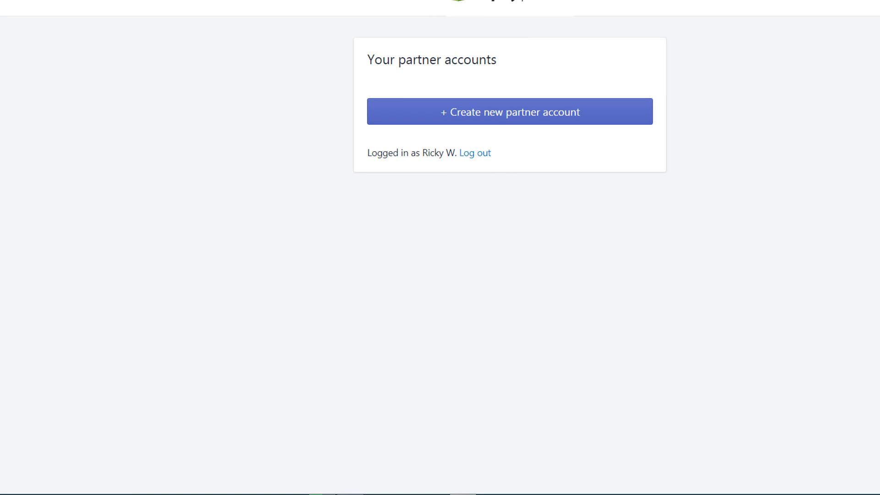
pyautogui.click(482, 112)
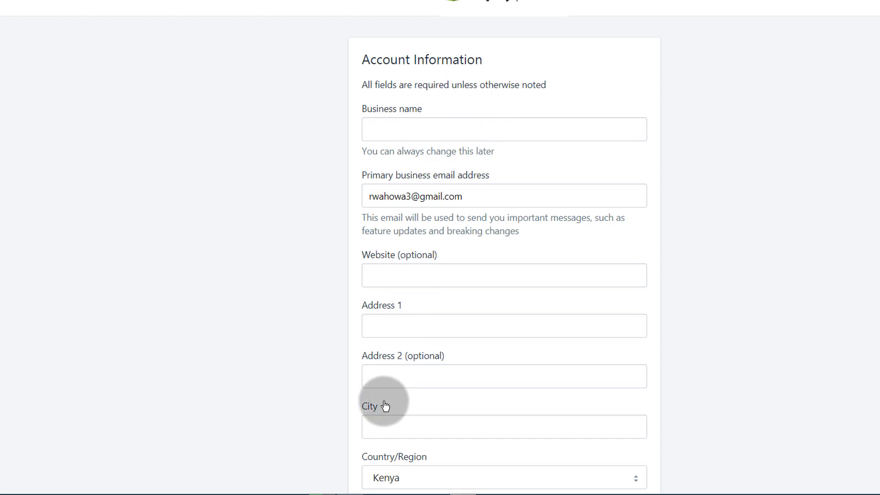
# - Look through the Account Information form, including the address fields, business goals and ecommerce platform questions
pyautogui.scroll(-4, 399, 367)
pyautogui.scroll(-12, 401, 350)
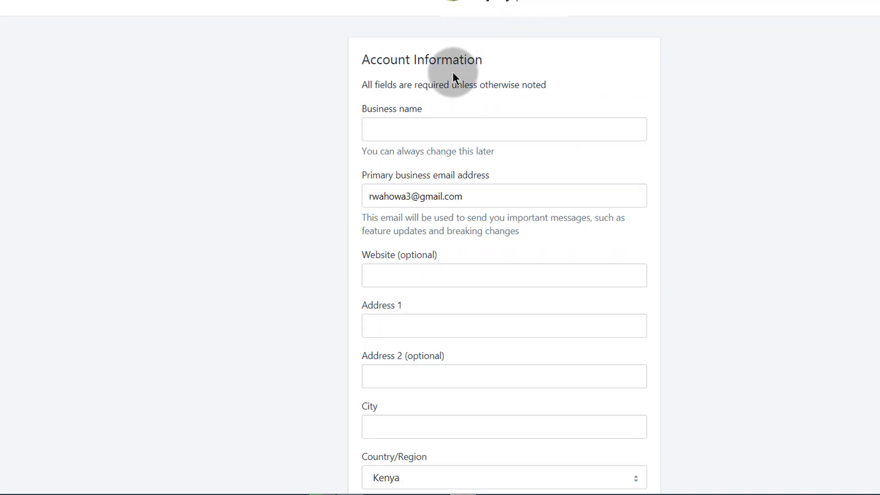
pyautogui.scroll(-12, 423, 108)
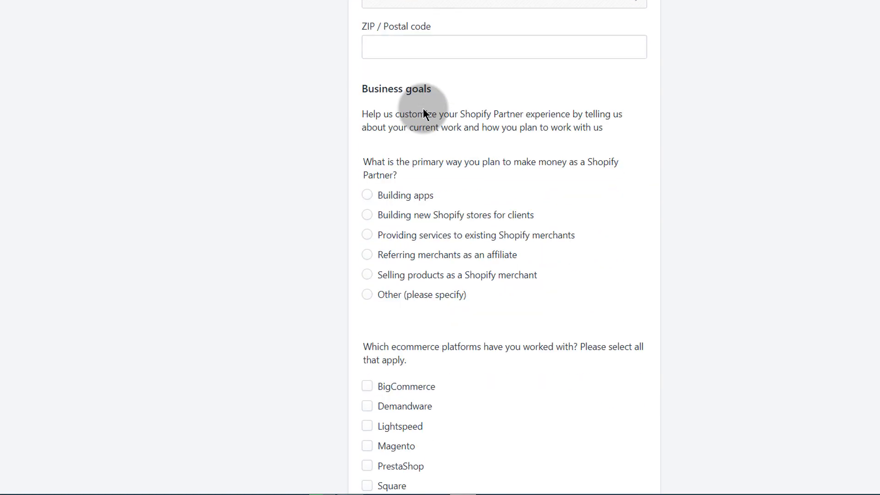
pyautogui.scroll(-5, 423, 107)
pyautogui.scroll(16, 259, 190)
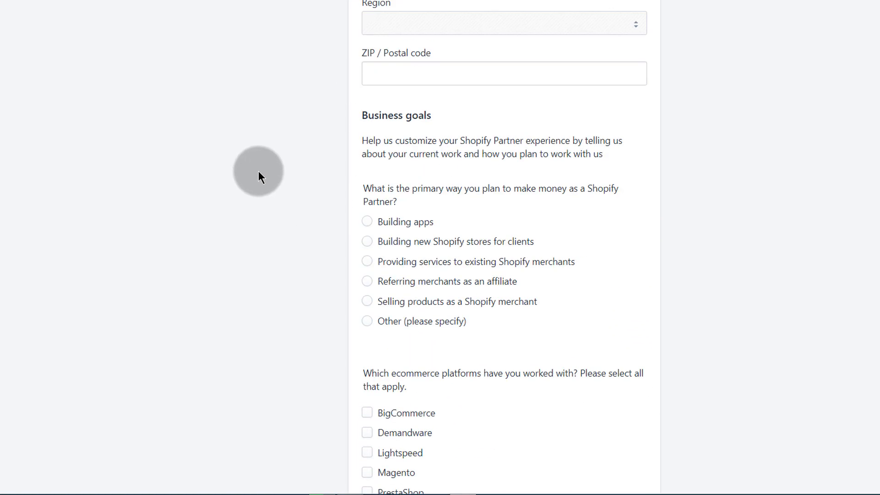
pyautogui.scroll(-4, 283, 153)
pyautogui.scroll(5, 291, 147)
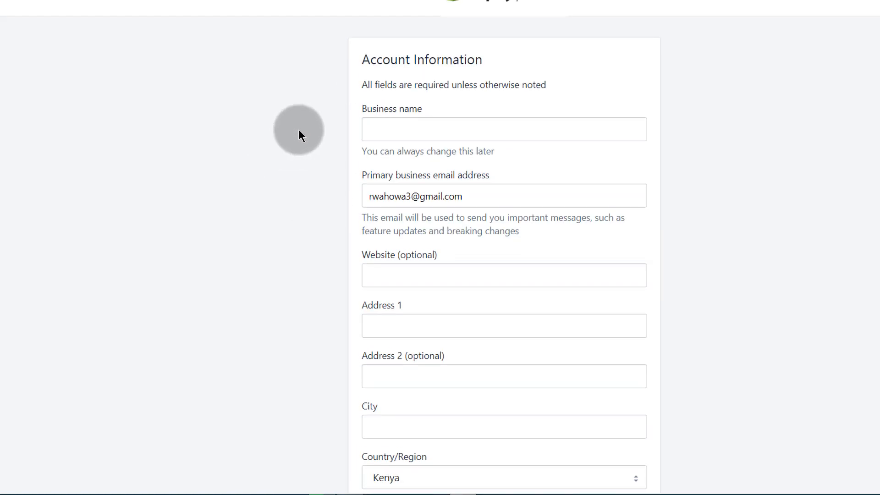
pyautogui.scroll(-6, 298, 134)
pyautogui.scroll(6, 407, 145)
# - Fill in the account information with the business name, street address, city and postal code
pyautogui.click(384, 130)
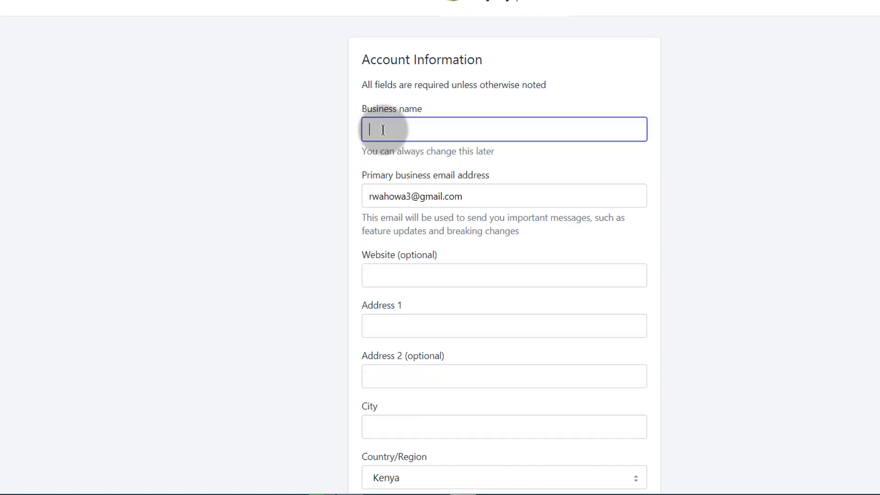
pyautogui.scroll(-2, 407, 184)
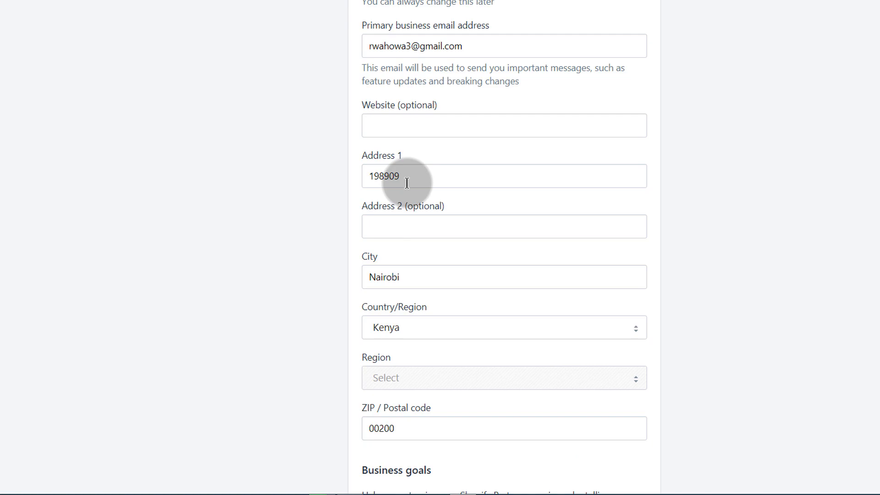
# - Choose "Building new Shopify stores for clients" as the primary way to make money and answer No to currently having a client
pyautogui.scroll(-7, 407, 183)
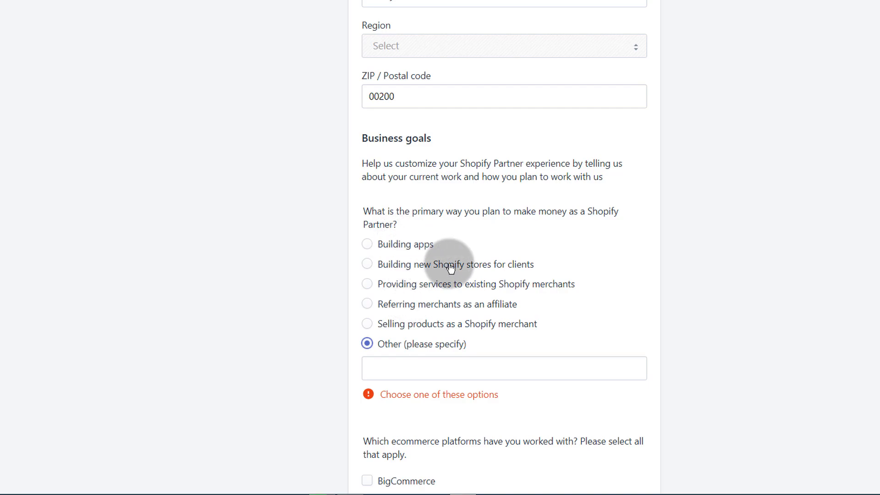
pyautogui.click(367, 265)
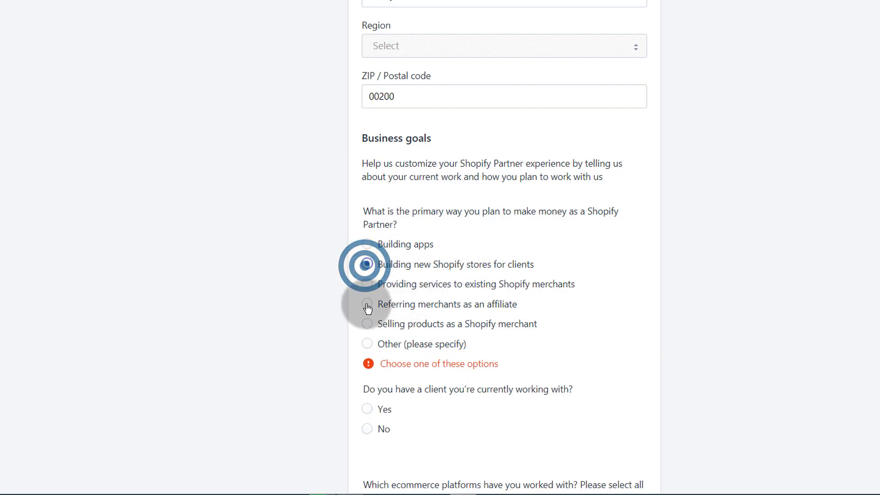
pyautogui.scroll(-2, 348, 304)
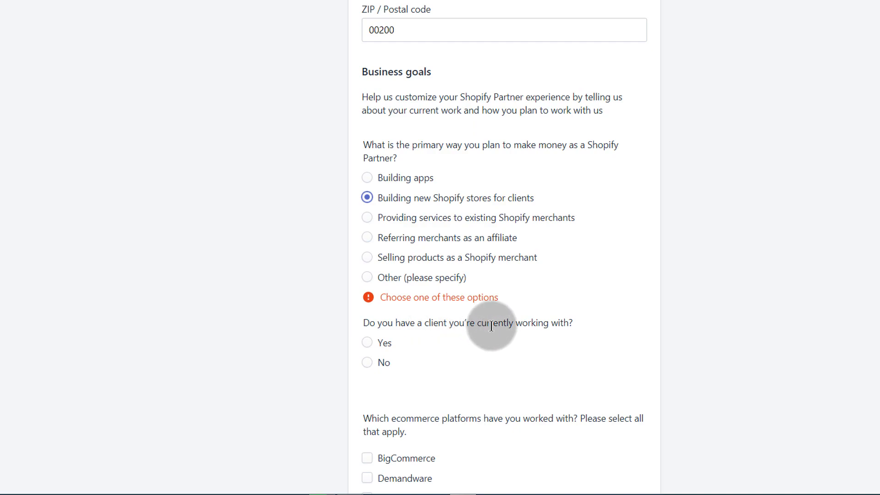
pyautogui.click(375, 365)
# - Tick WordPress as a platform worked with, and replace it with "I am not working with any ecommerce platforms"
pyautogui.scroll(-4, 350, 366)
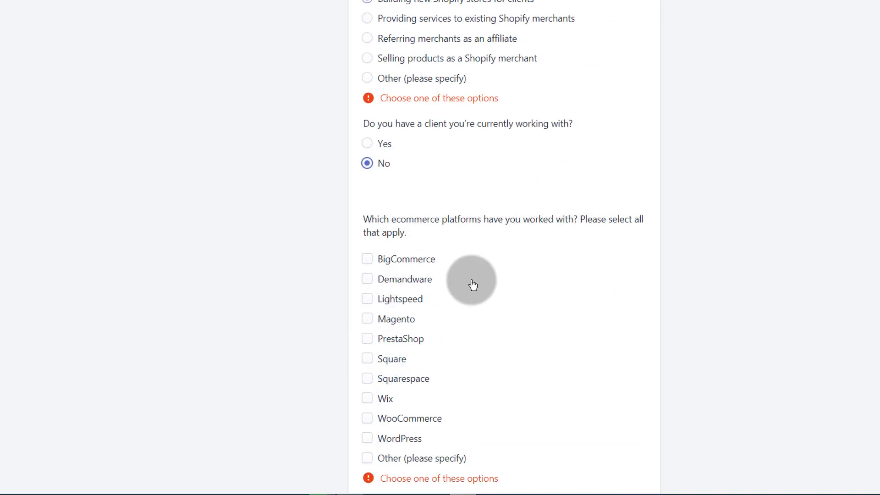
pyautogui.scroll(-3, 415, 295)
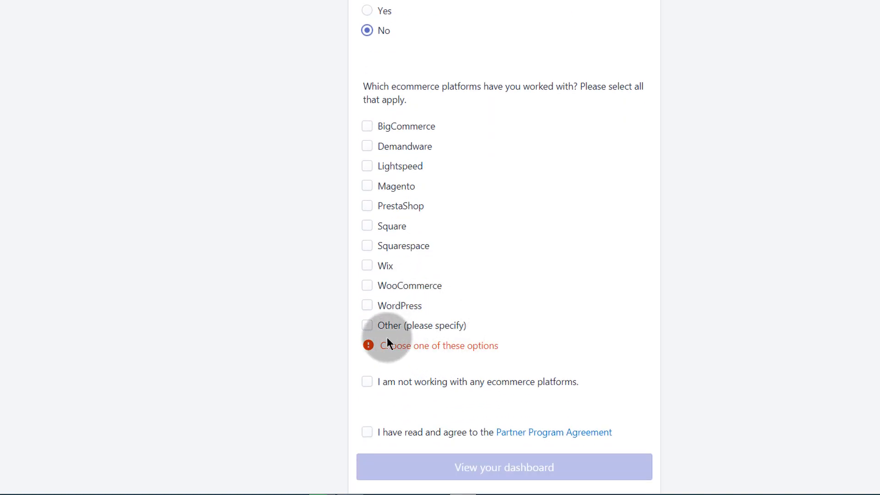
pyautogui.click(364, 308)
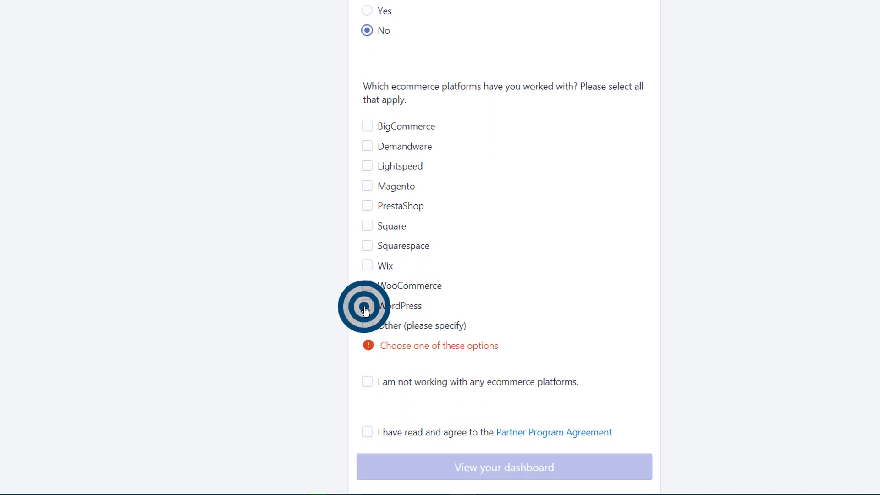
pyautogui.scroll(-1, 338, 347)
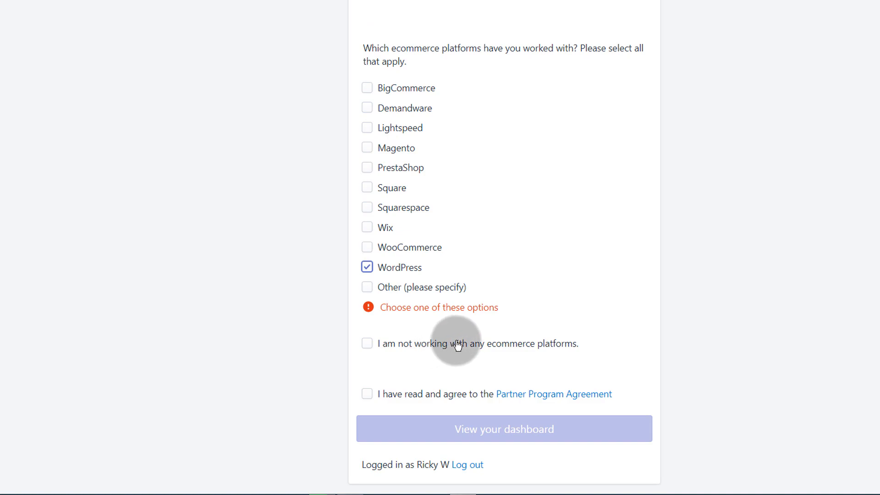
pyautogui.click(367, 345)
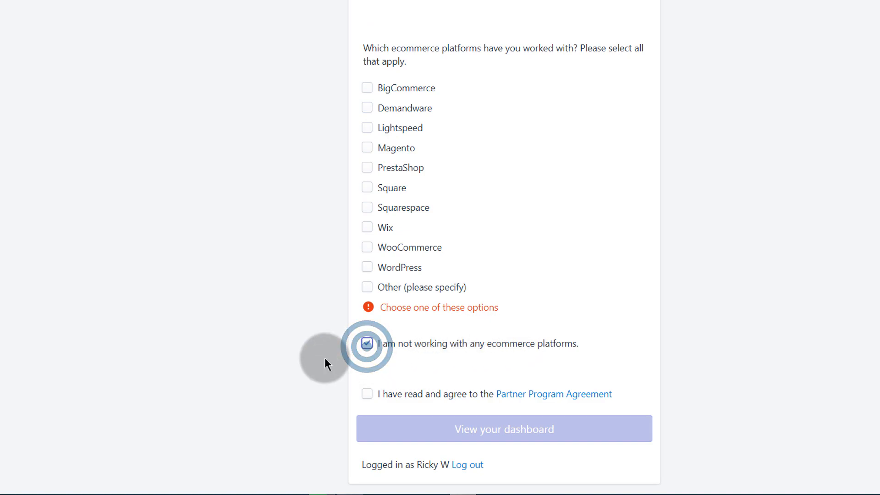
# - Agree to the Partner Program Agreement and submit the account form to view the dashboard
pyautogui.click(370, 396)
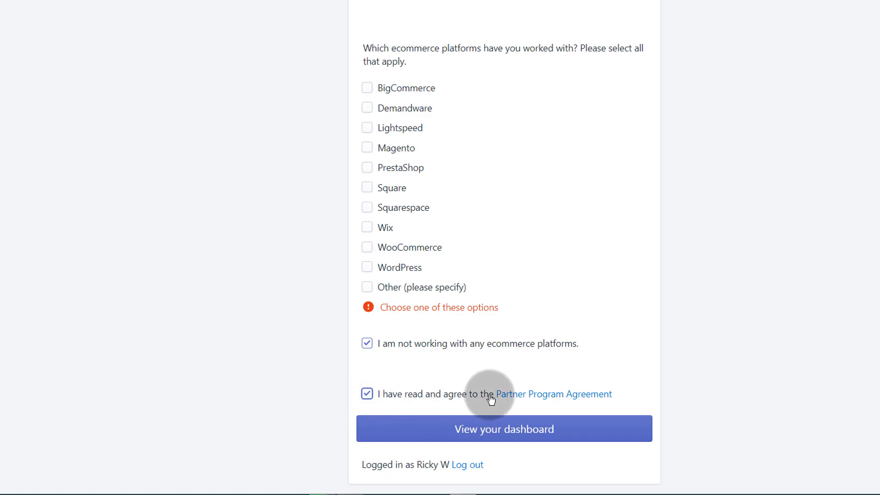
pyautogui.click(497, 434)
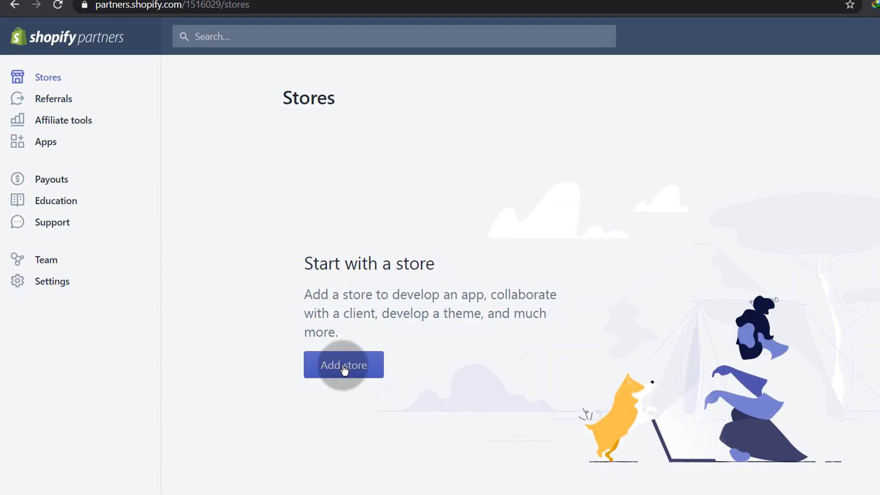
# - Add a new store and pick Development store as its type
pyautogui.click(347, 370)
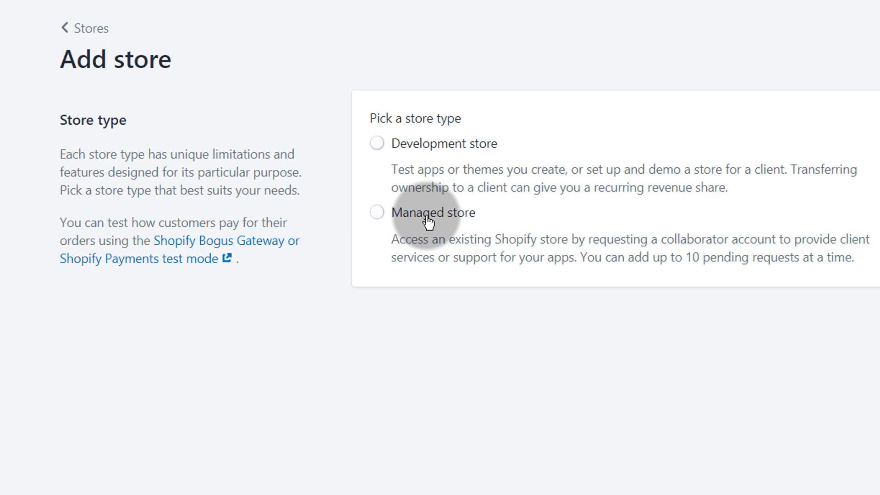
pyautogui.click(382, 144)
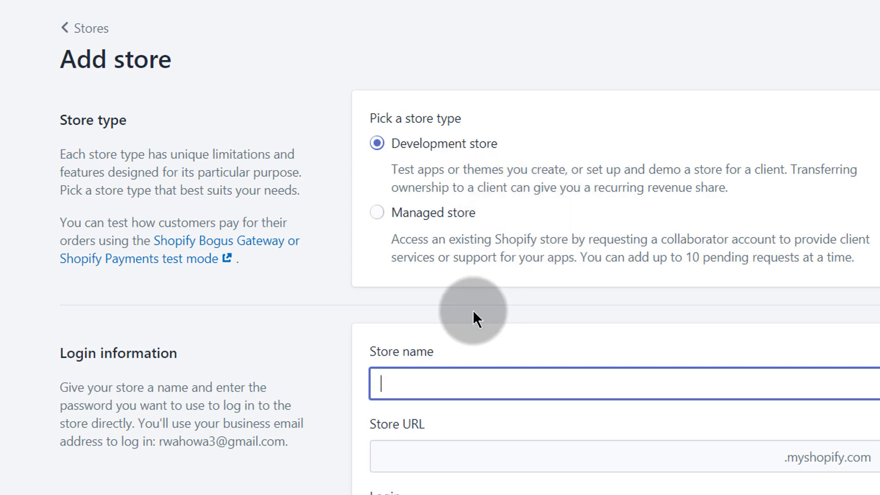
# - Name the development store "Sample" followed by the owner's first name
pyautogui.scroll(-3, 471, 310)
pyautogui.click(411, 383)
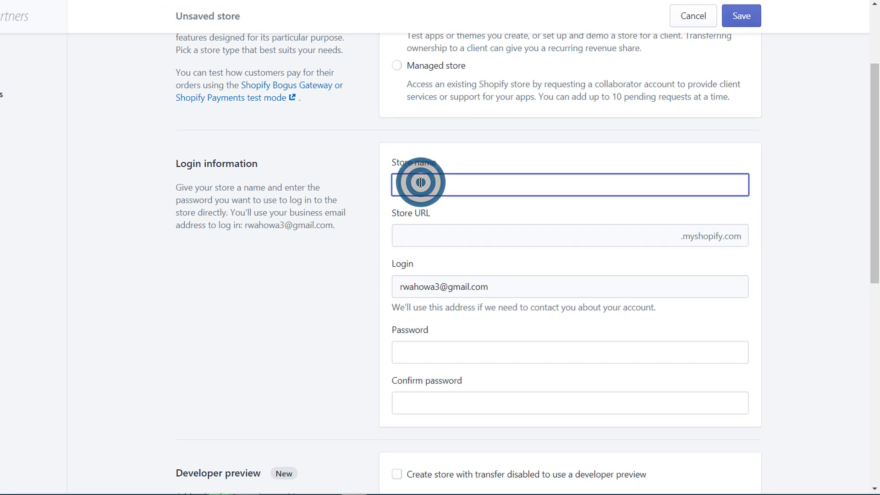
pyautogui.write('Sample')
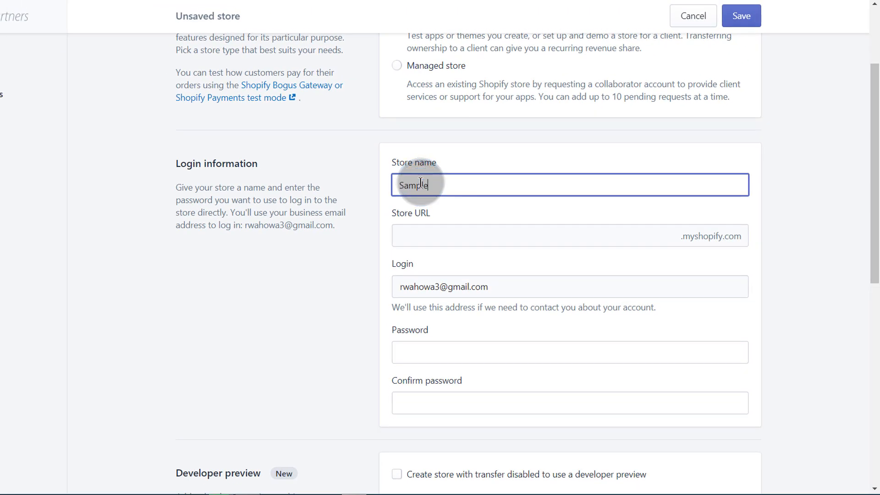
pyautogui.write(' Ricky')
pyautogui.press('Tab')
# - Compare the store name with the Store URL generated from it
pyautogui.moveTo(466, 183); pyautogui.dragTo(393, 180)
pyautogui.click(428, 187)
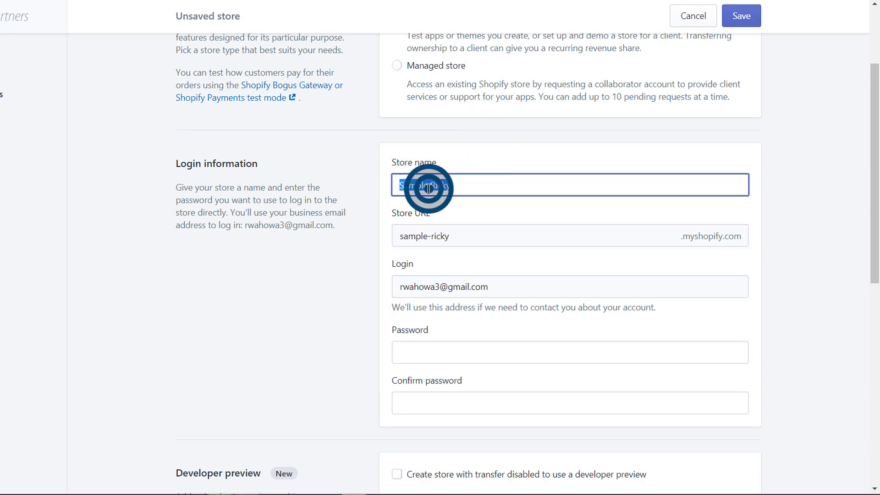
pyautogui.click(434, 238)
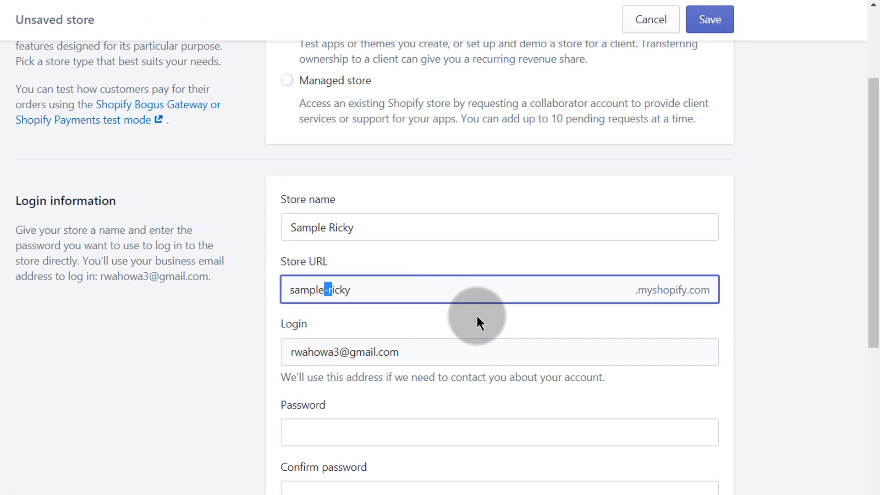
pyautogui.click(313, 292)
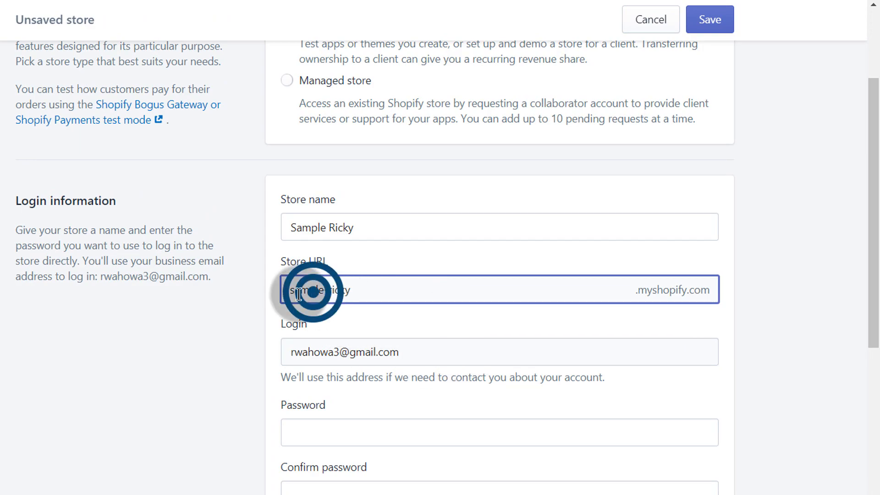
pyautogui.click(291, 289)
pyautogui.moveTo(302, 292); pyautogui.dragTo(364, 293)
pyautogui.moveTo(356, 223); pyautogui.dragTo(275, 222)
pyautogui.moveTo(292, 288); pyautogui.dragTo(358, 295)
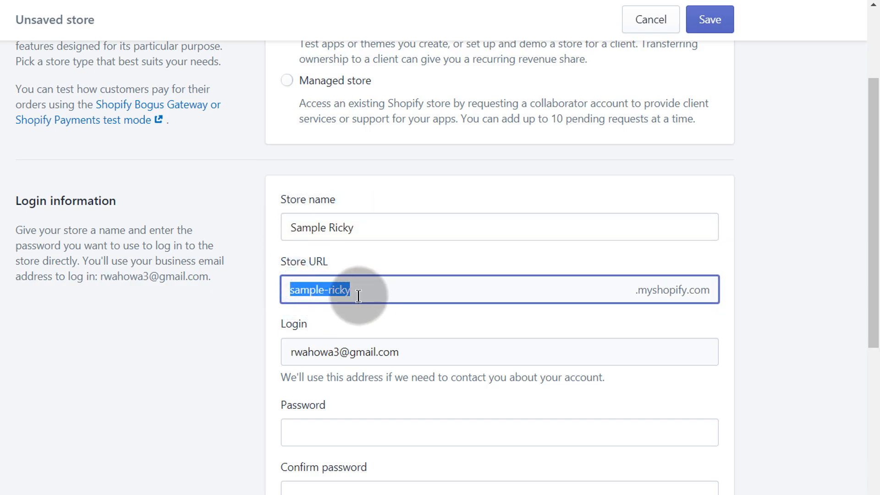
pyautogui.click(198, 348)
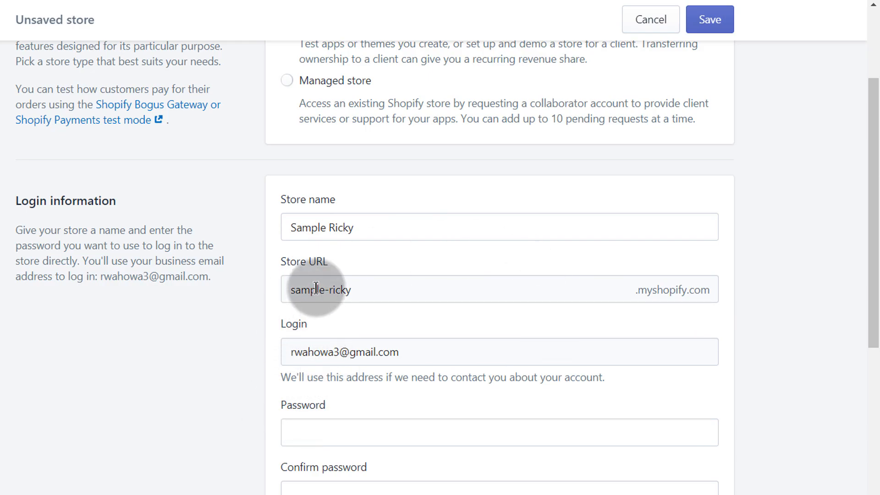
# - Enter the store's login password and repeat it in the confirmation field
pyautogui.click(309, 430)
pyautogui.click(227, 428)
pyautogui.scroll(-2, 284, 414)
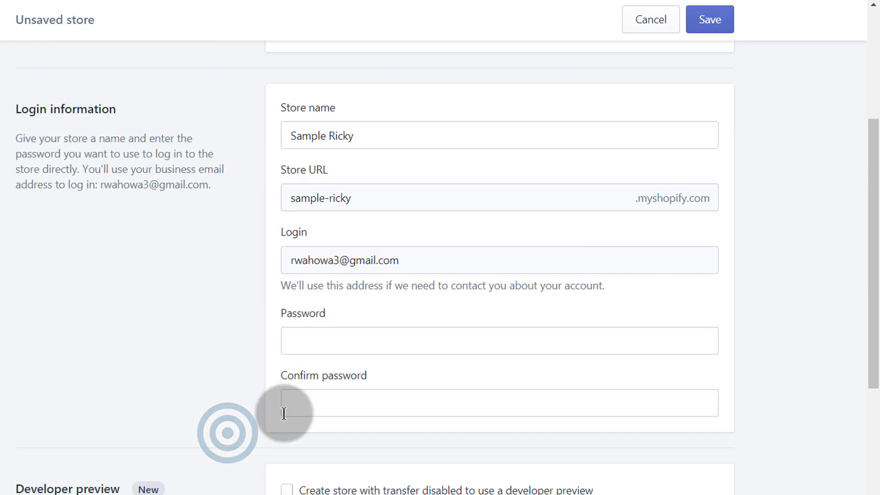
pyautogui.scroll(-1, 283, 414)
pyautogui.moveTo(282, 198); pyautogui.dragTo(430, 191)
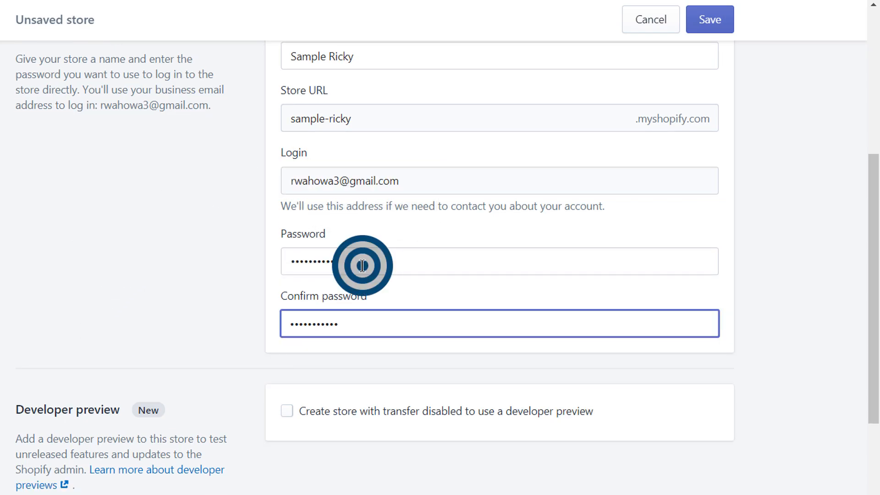
pyautogui.moveTo(362, 265); pyautogui.dragTo(279, 257)
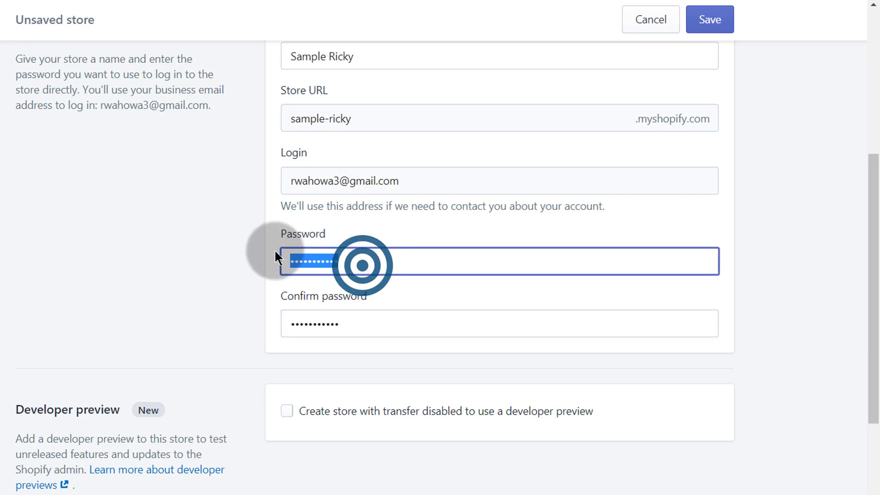
pyautogui.moveTo(369, 318); pyautogui.dragTo(258, 328)
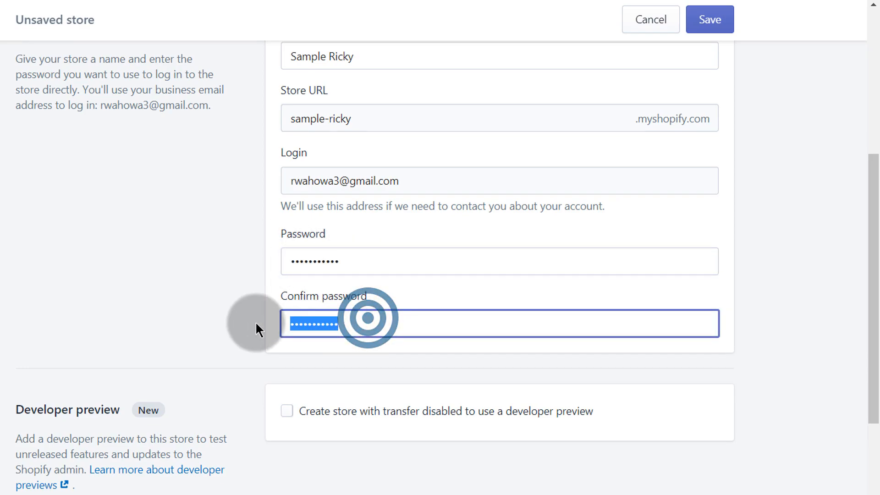
# - Set the store purpose to "I'm just playing around" and save the new development store
pyautogui.scroll(-3, 255, 329)
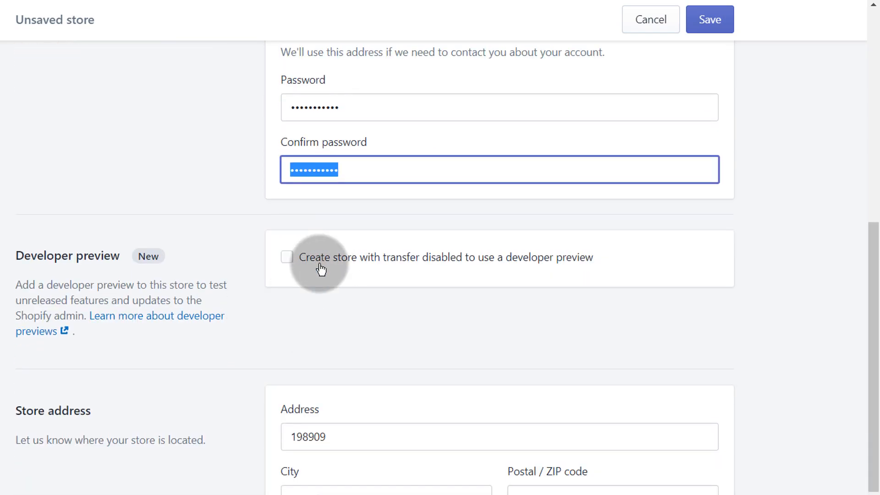
pyautogui.scroll(-5, 320, 268)
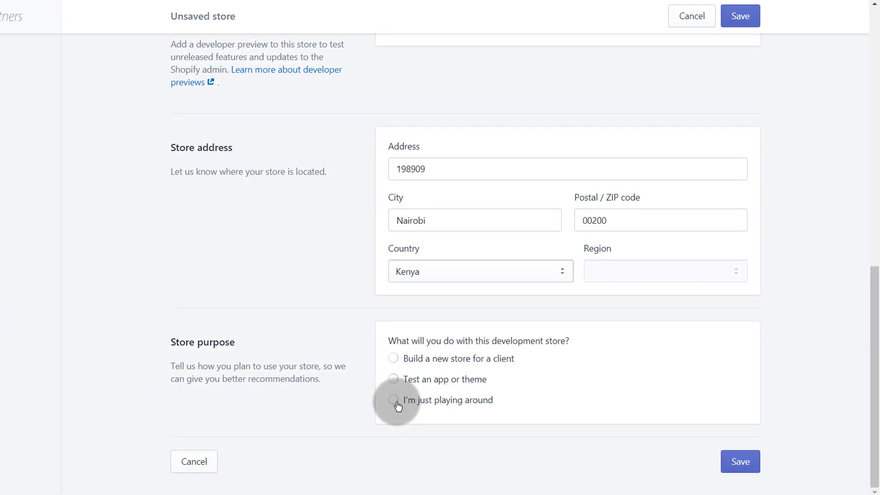
pyautogui.click(394, 404)
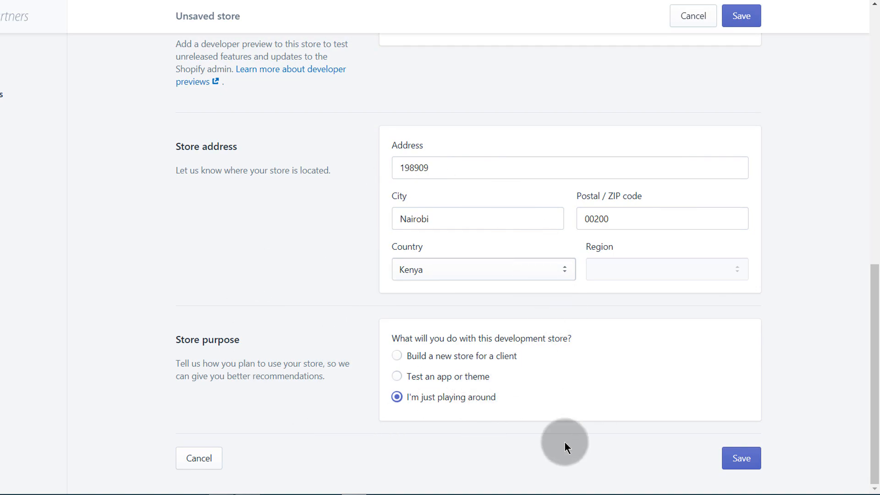
pyautogui.click(736, 459)
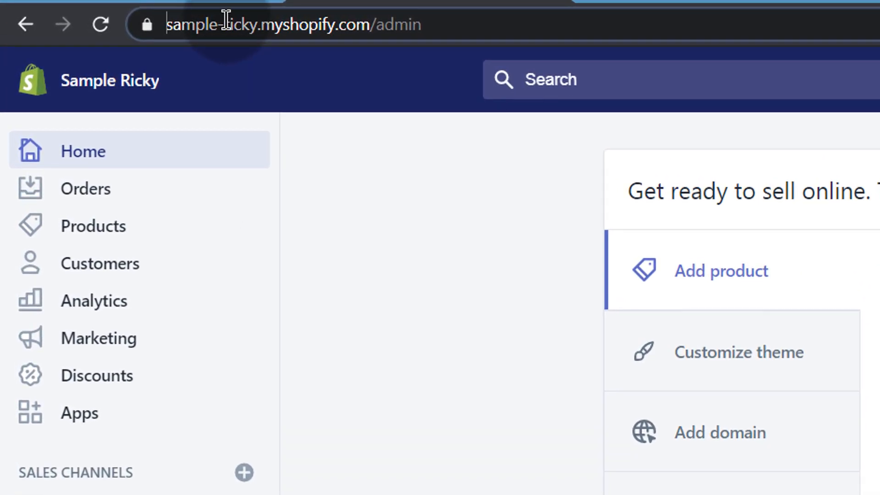
# - Copy the full admin web address of the newly created store
pyautogui.doubleClick(226, 24)
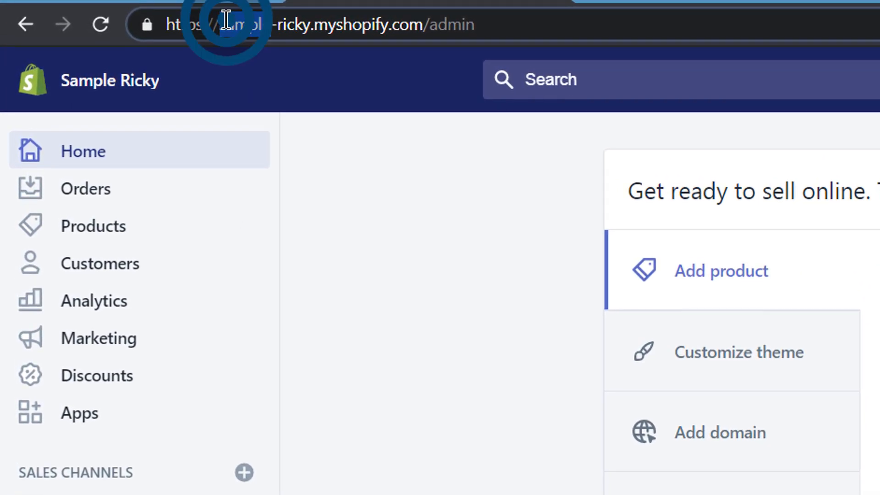
pyautogui.click(490, 24)
pyautogui.moveTo(391, 24); pyautogui.dragTo(147, 21)
pyautogui.click(142, 16)
pyautogui.doubleClick(251, 26)
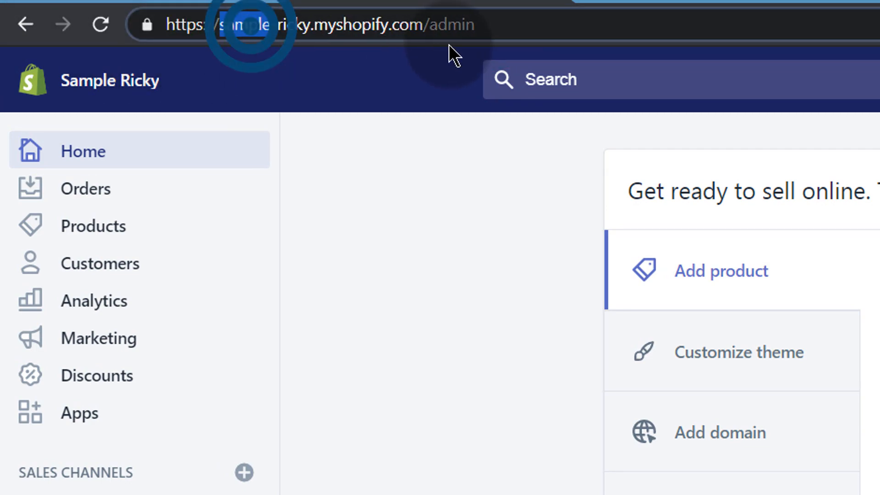
pyautogui.moveTo(487, 23); pyautogui.dragTo(97, 34)
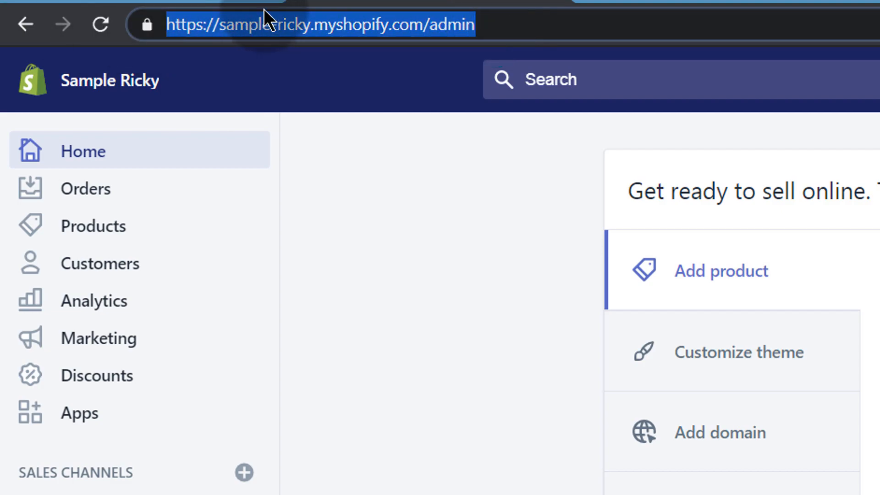
pyautogui.rightClick(241, 26)
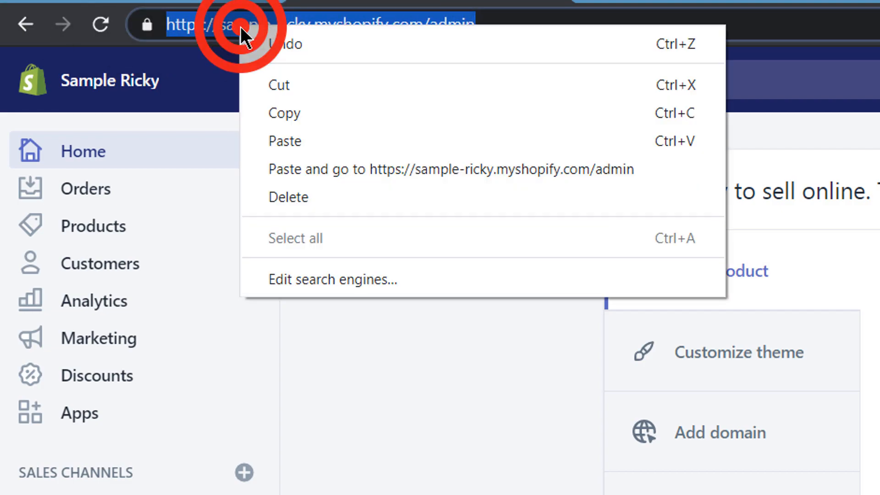
pyautogui.click(298, 114)
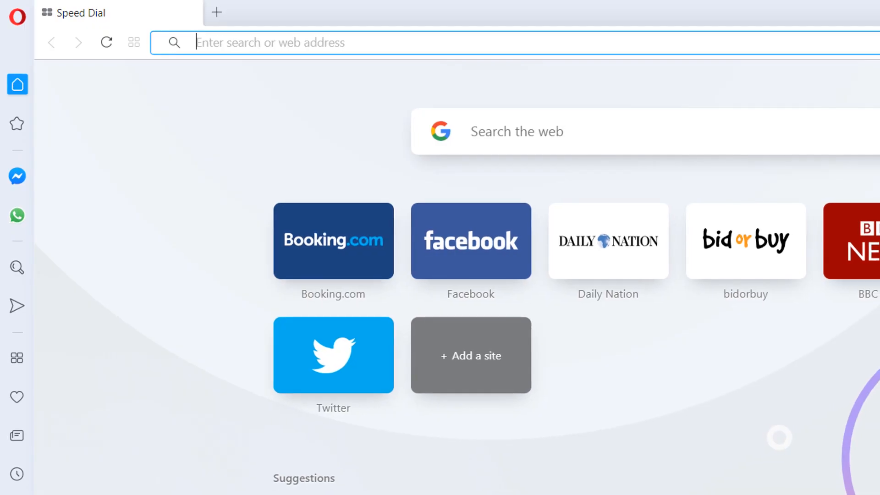
# - Switch to Opera, load the copied store admin address and place the cursor in the login form's Email field
pyautogui.click(219, 44)
pyautogui.click(296, 141)
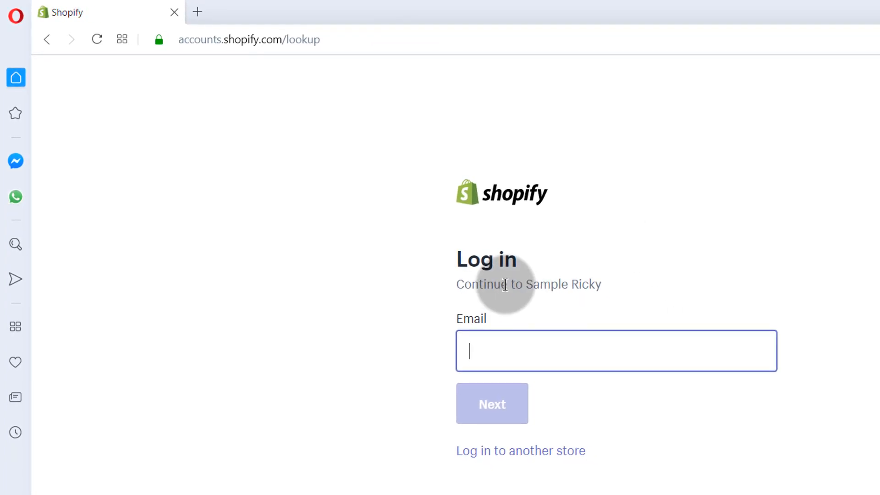
pyautogui.click(475, 349)
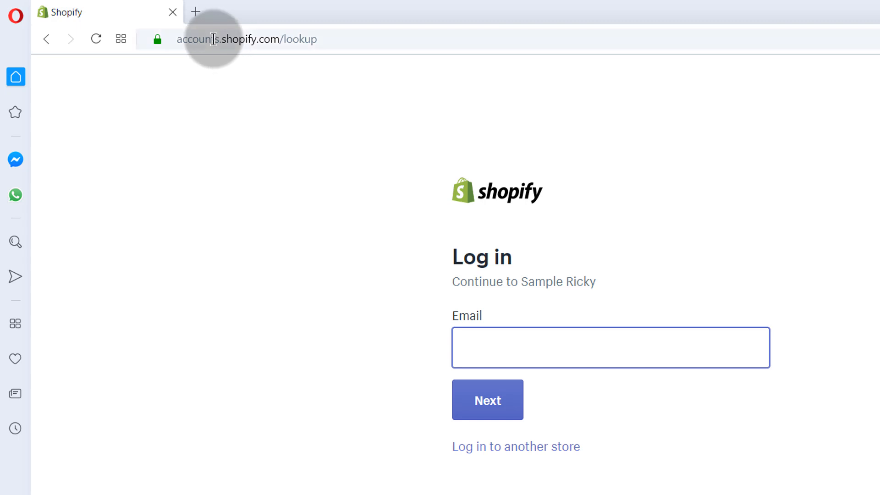
# - Go to shopify.com/login in place of the store's own login page
pyautogui.moveTo(342, 39); pyautogui.dragTo(176, 19)
pyautogui.moveTo(553, 39); pyautogui.dragTo(94, 38)
pyautogui.write('sho')
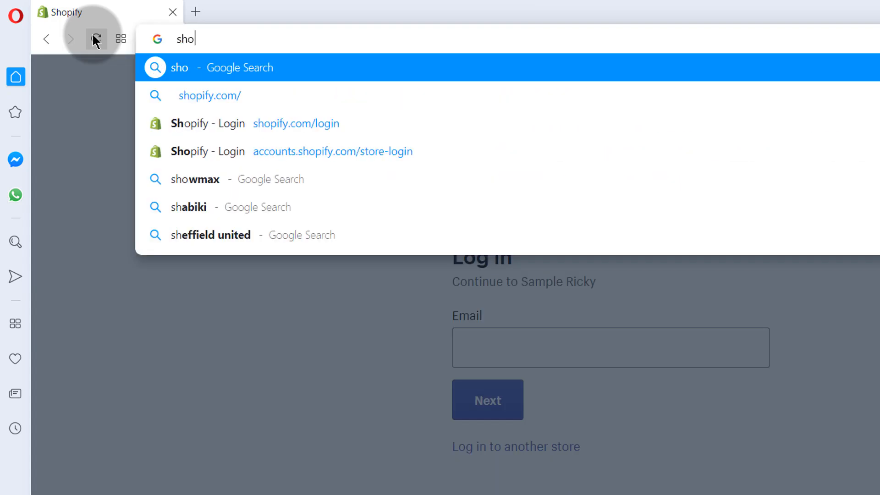
pyautogui.write('pify.com')
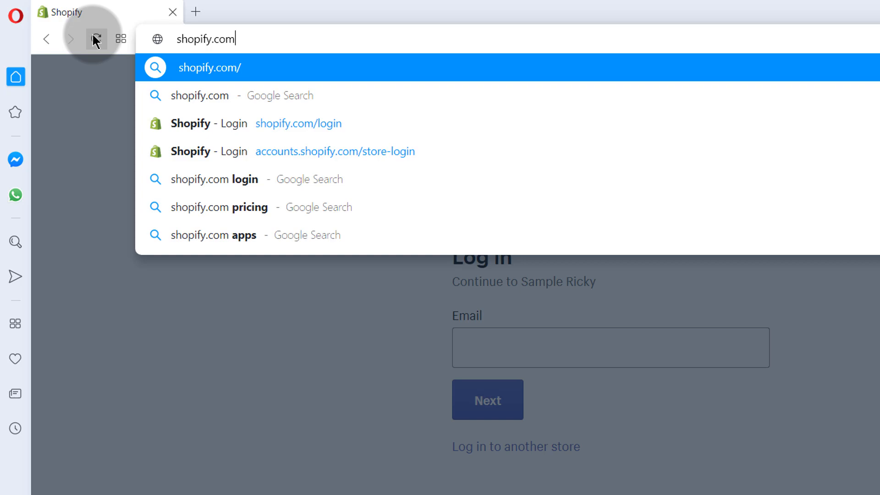
pyautogui.write('/login')
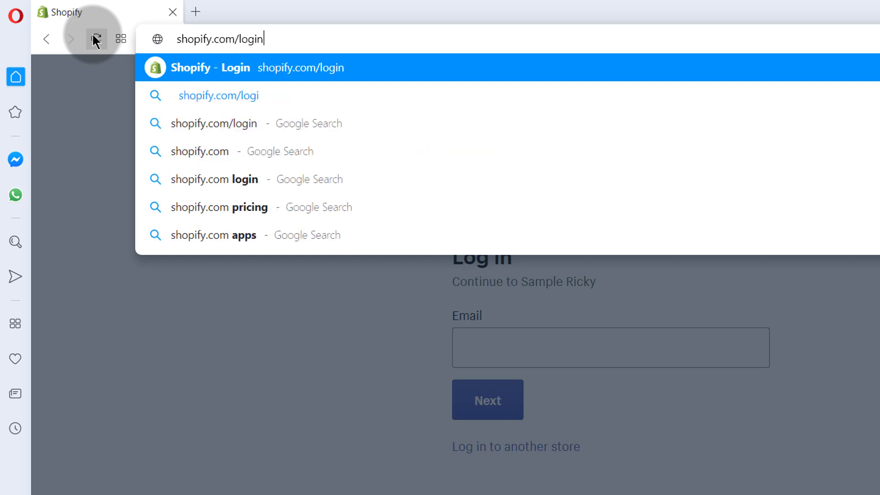
pyautogui.press('Return')
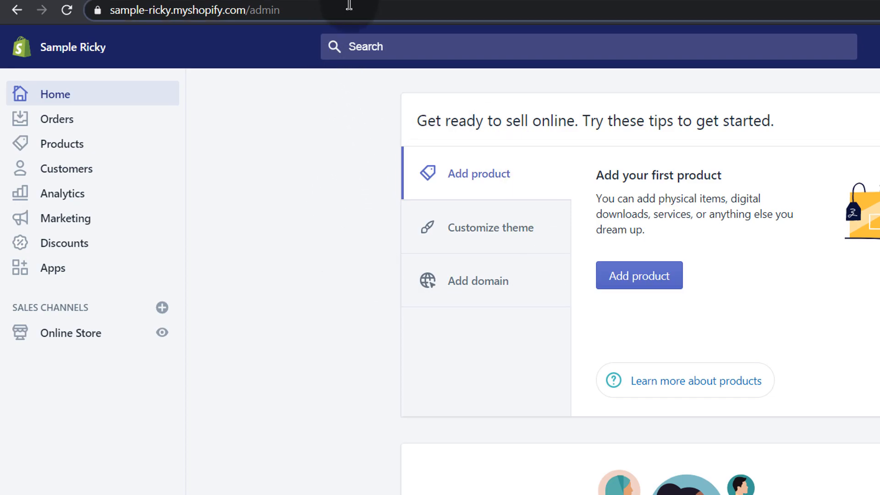
# - Switch back to the incognito Chrome window, open partners.shopify.com in a new tab and log in to the partner account
pyautogui.click(396, 0)
pyautogui.click(228, 16)
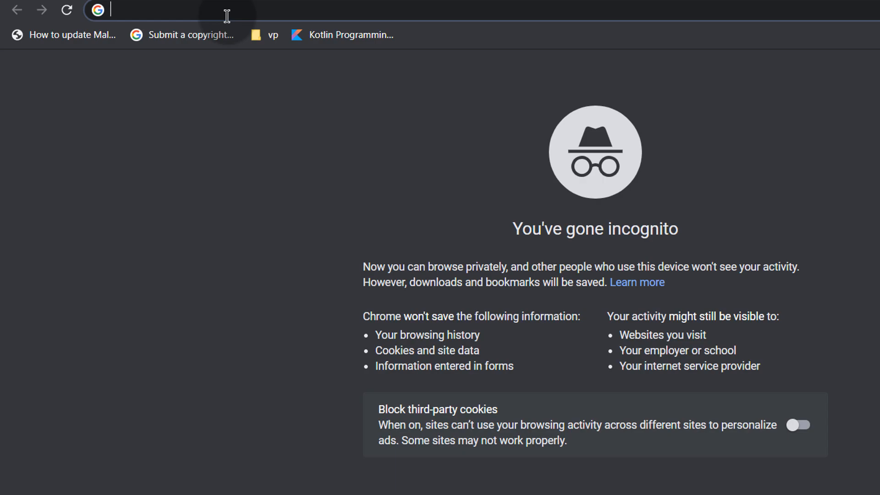
pyautogui.write('partners.shopify.com')
pyautogui.press('Return')
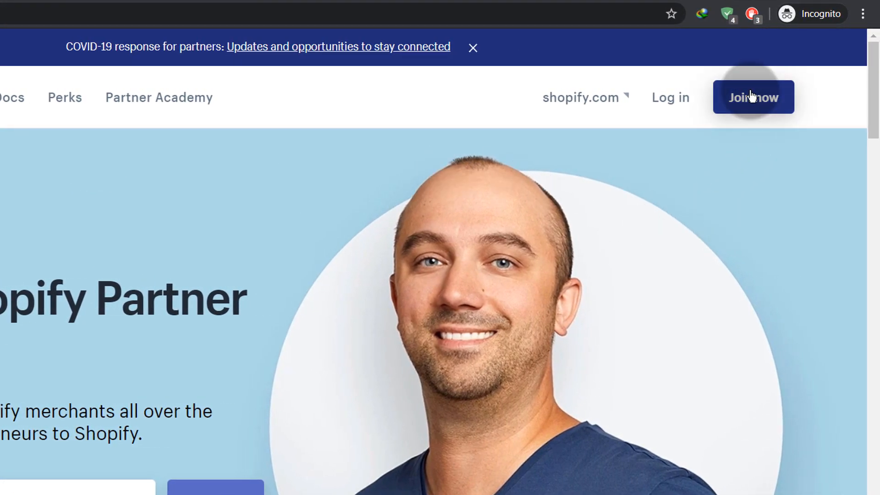
pyautogui.click(671, 102)
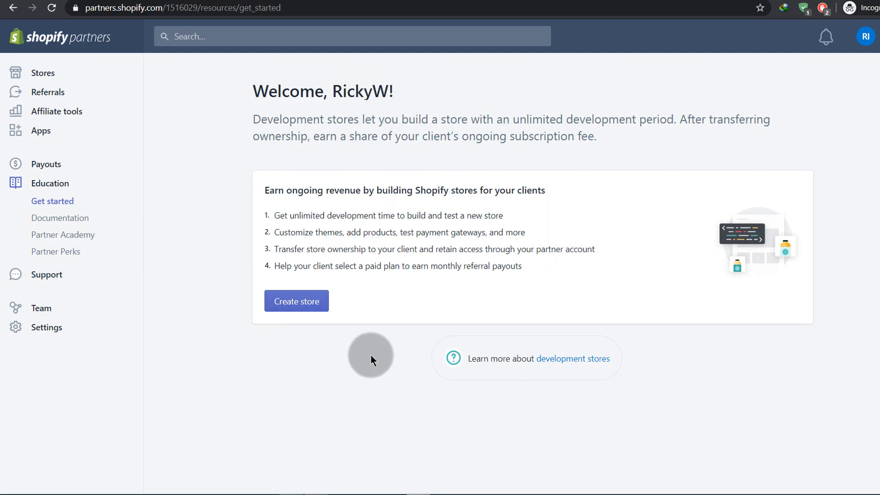
# - Open the partner account's list of stores and log in to the development store from it
pyautogui.click(39, 74)
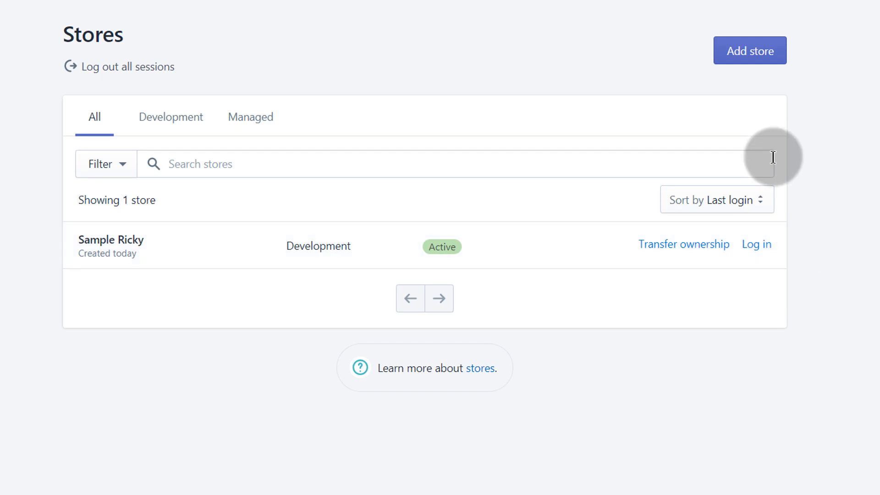
pyautogui.click(759, 245)
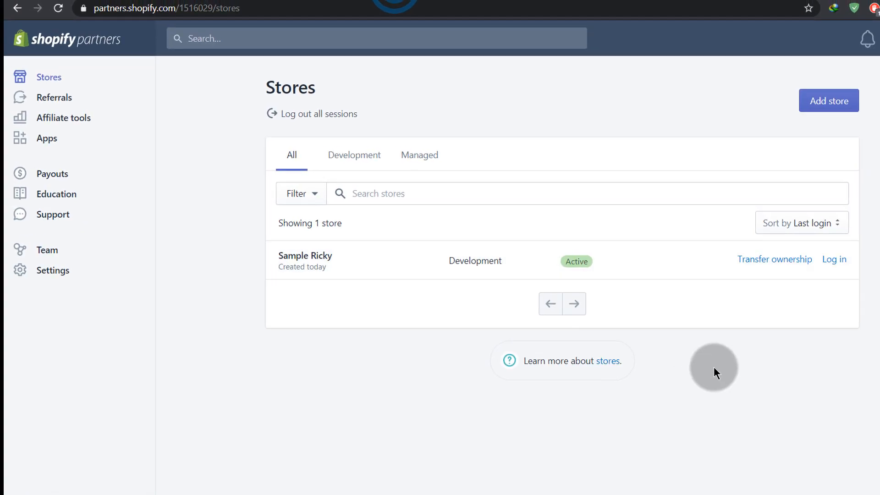
pyautogui.click(834, 259)
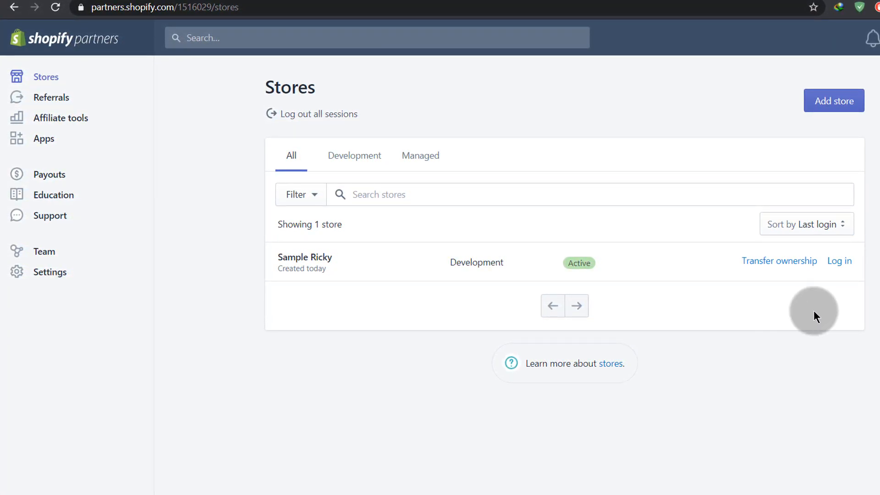
# - Start an ownership transfer for the development store, enable the 90-day trial and check which staff accounts can be chosen
pyautogui.click(785, 262)
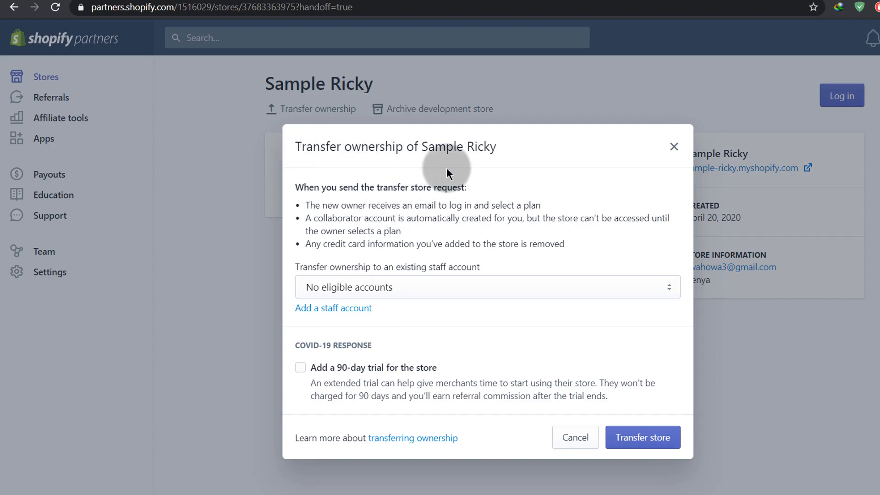
pyautogui.click(302, 370)
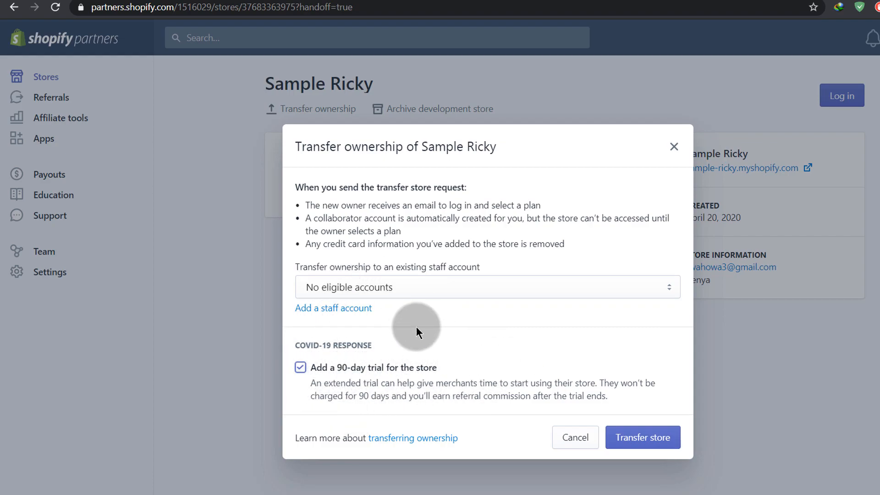
pyautogui.click(345, 287)
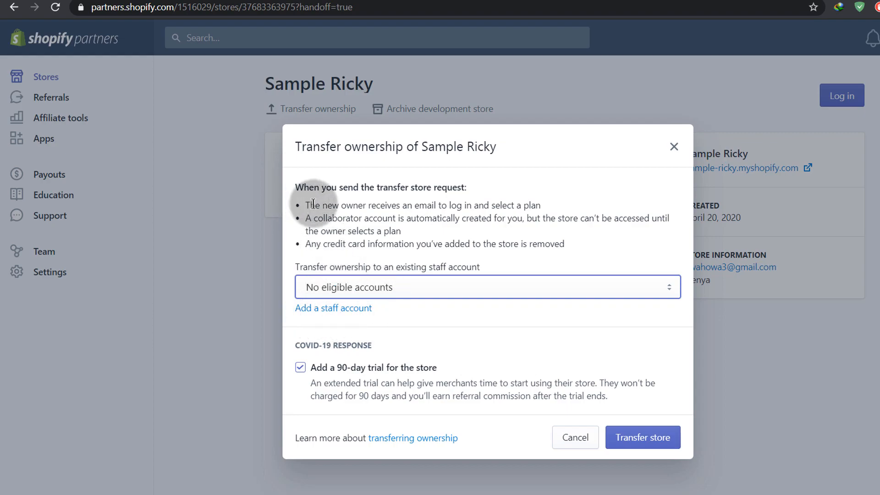
pyautogui.click(344, 281)
pyautogui.click(392, 329)
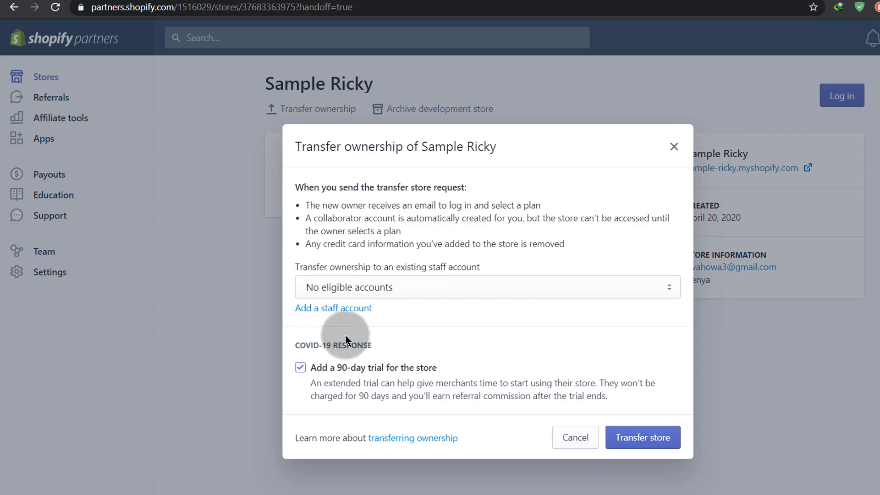
# - Open the form for adding a staff account and examine its first name, last name and email fields
pyautogui.click(318, 313)
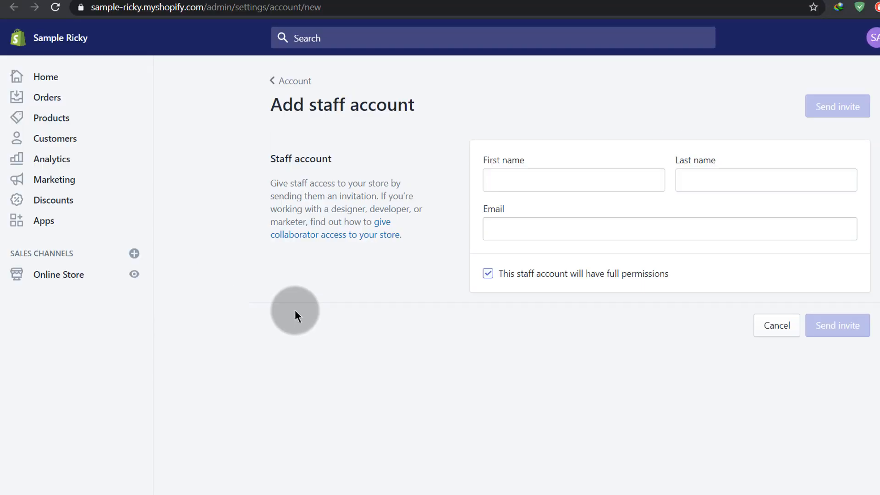
pyautogui.click(496, 179)
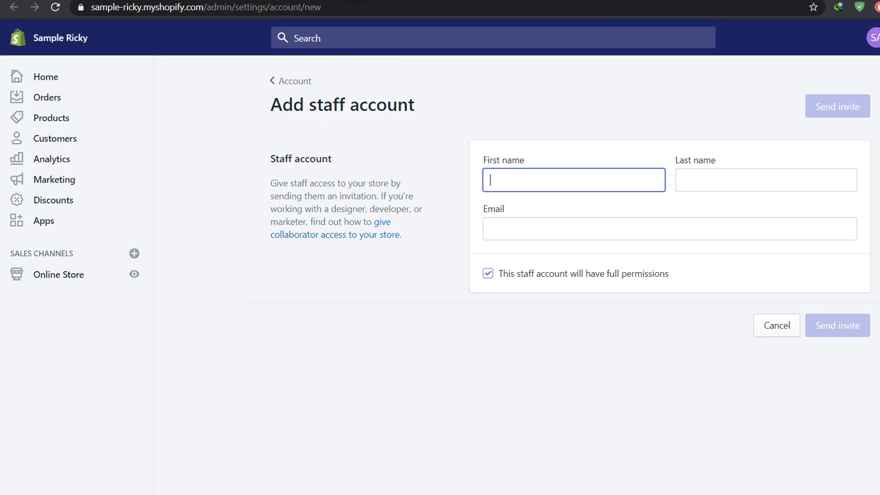
pyautogui.click(354, 1)
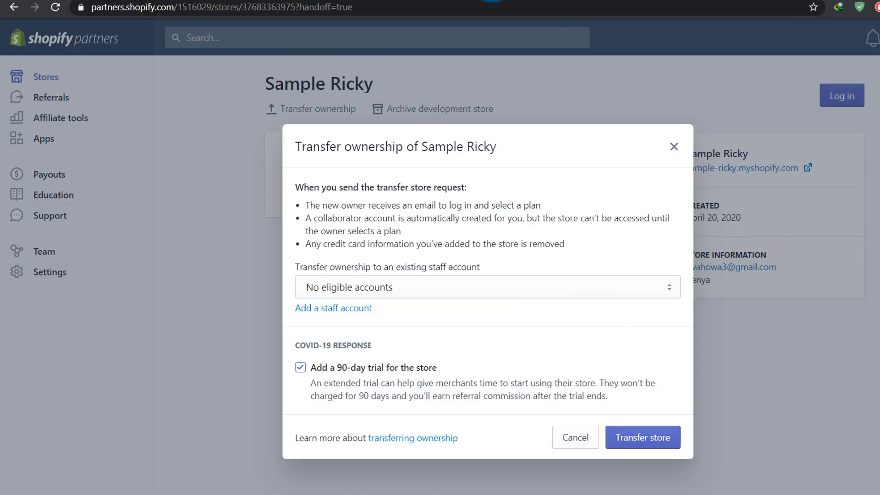
pyautogui.click(458, 1)
pyautogui.click(579, 172)
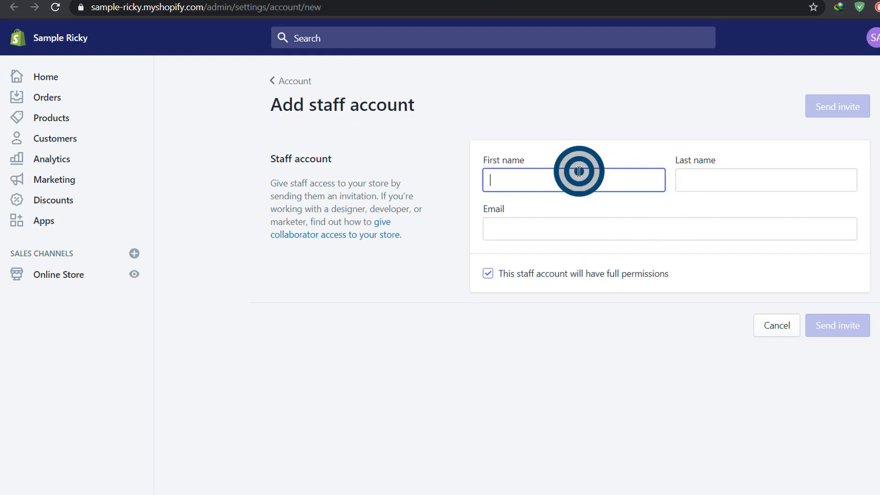
pyautogui.click(539, 228)
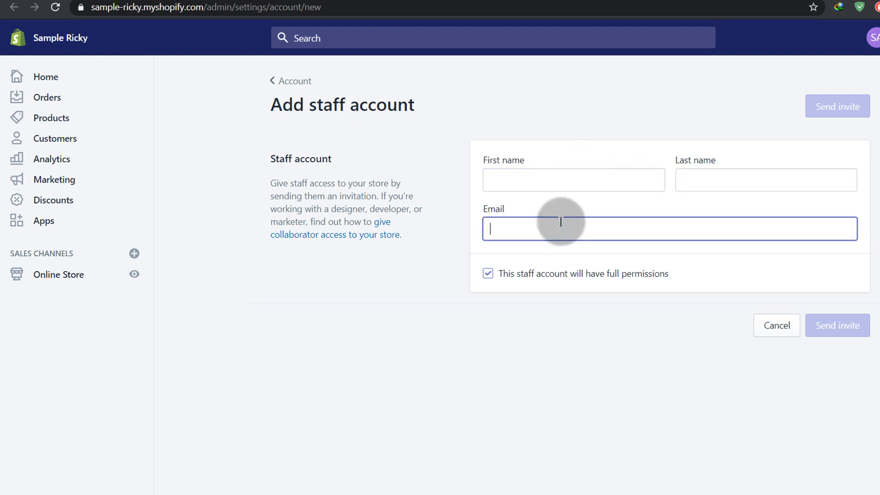
pyautogui.click(594, 177)
pyautogui.click(728, 178)
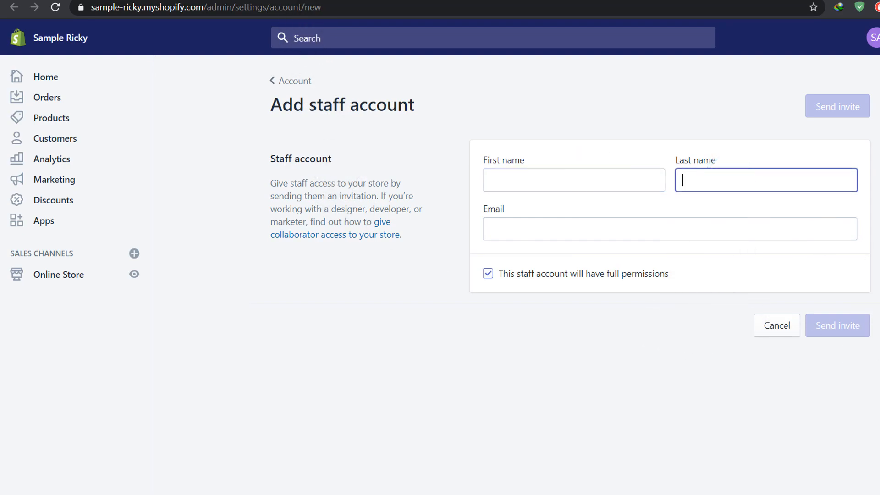
# - Recheck the staff account choices for the ownership transfer, dismiss the transfer dialog and return to the list of stores
pyautogui.click(330, 0)
pyautogui.click(395, 288)
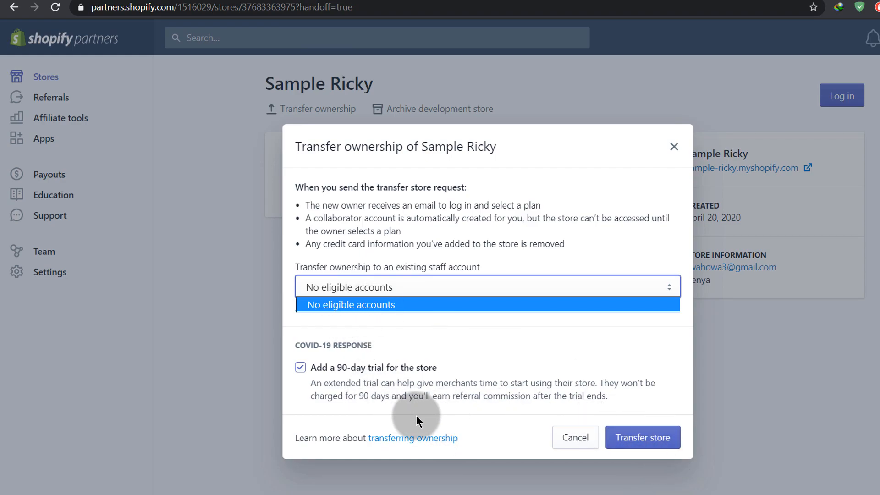
pyautogui.click(444, 333)
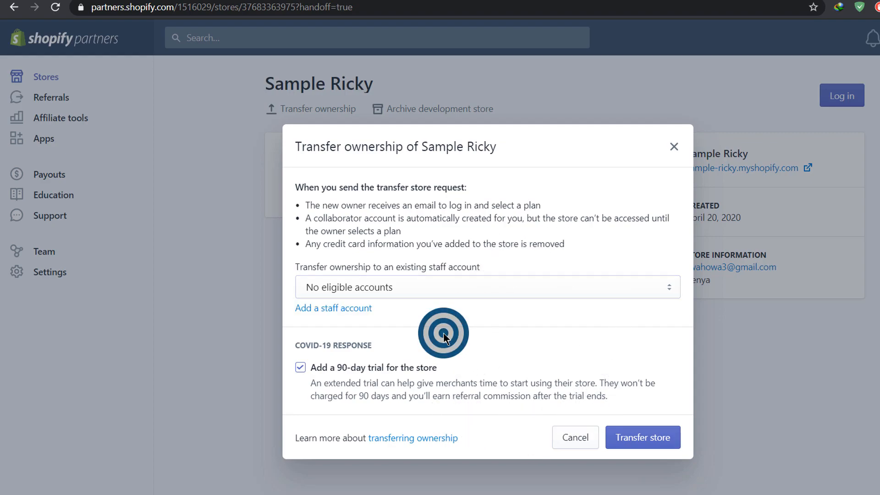
pyautogui.press('Escape')
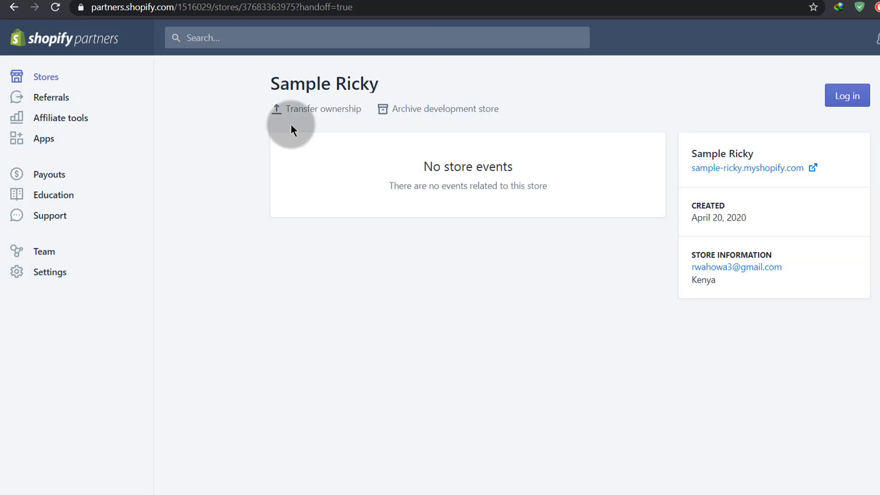
pyautogui.click(49, 79)
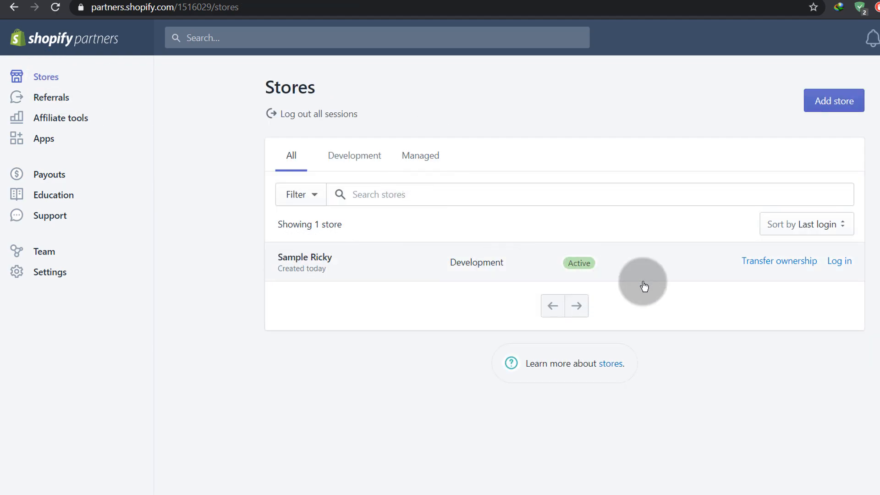
# - Log in to the development store from the store list and open its online store themes page
pyautogui.click(837, 264)
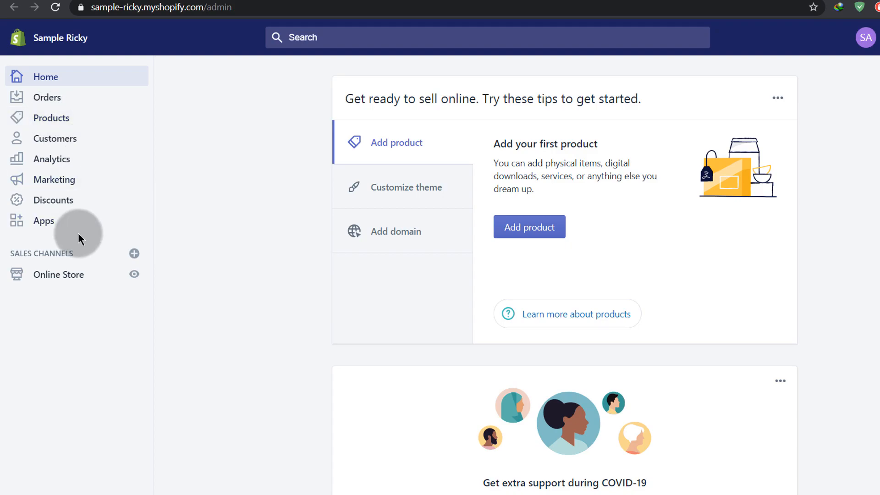
pyautogui.click(56, 275)
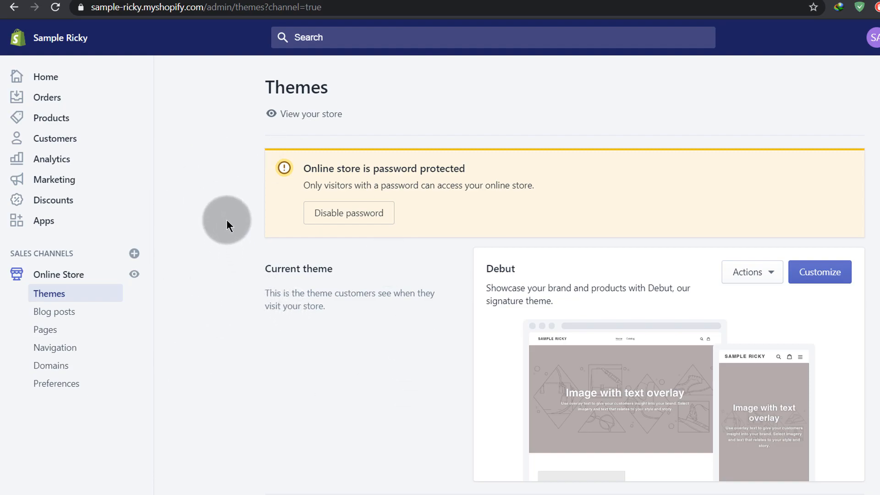
pyautogui.click(293, 1)
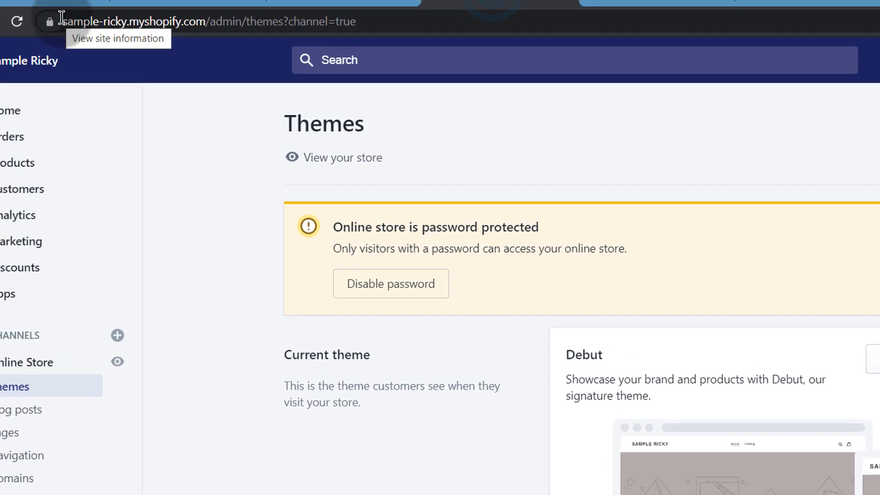
pyautogui.moveTo(116, 22); pyautogui.dragTo(265, 23)
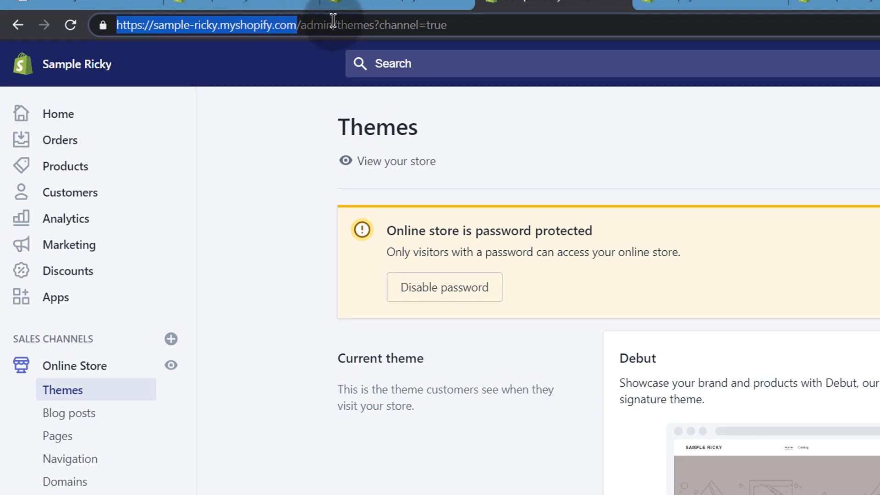
pyautogui.click(339, 24)
pyautogui.moveTo(339, 24); pyautogui.dragTo(102, 25)
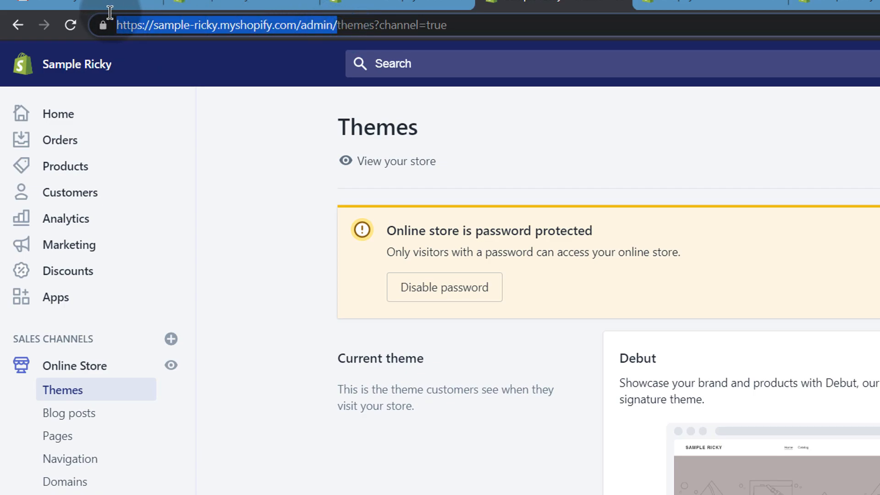
pyautogui.rightClick(145, 24)
pyautogui.click(189, 79)
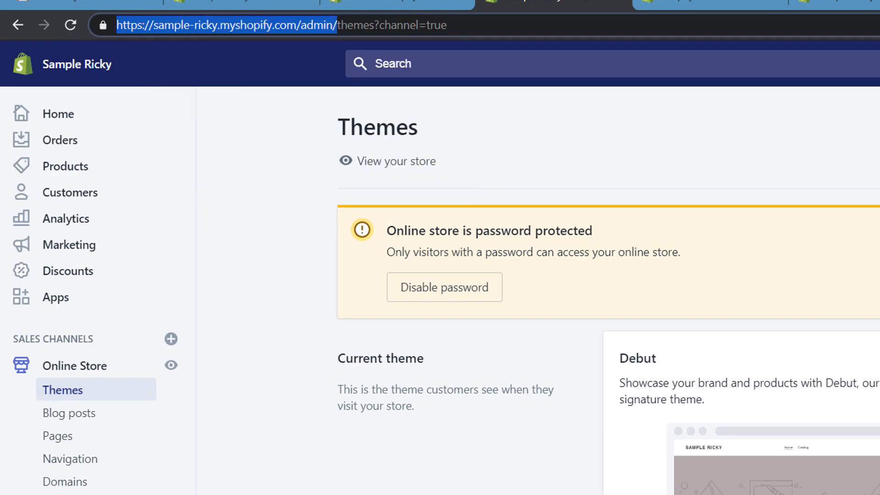
pyautogui.rightClick(226, 306)
pyautogui.click(261, 367)
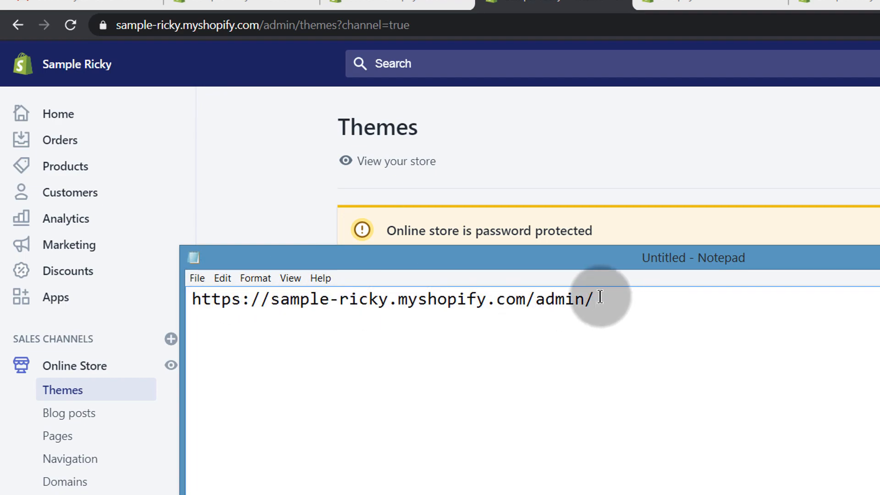
pyautogui.moveTo(694, 250); pyautogui.dragTo(526, 144)
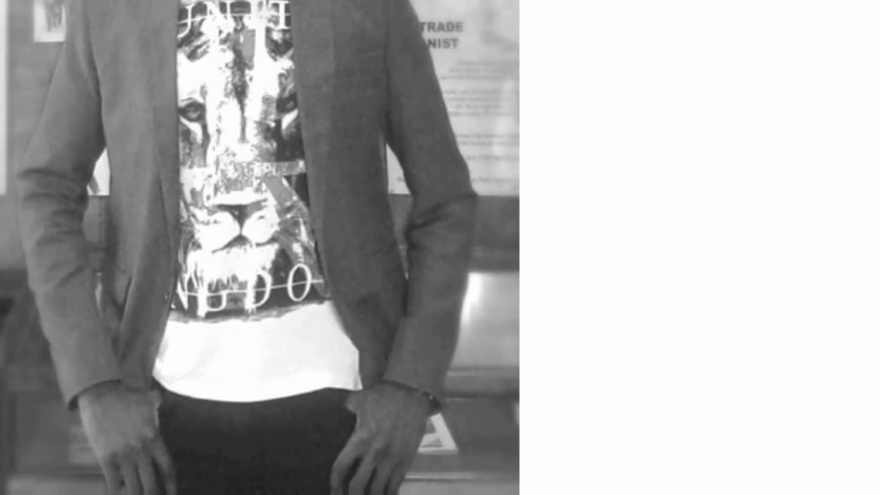